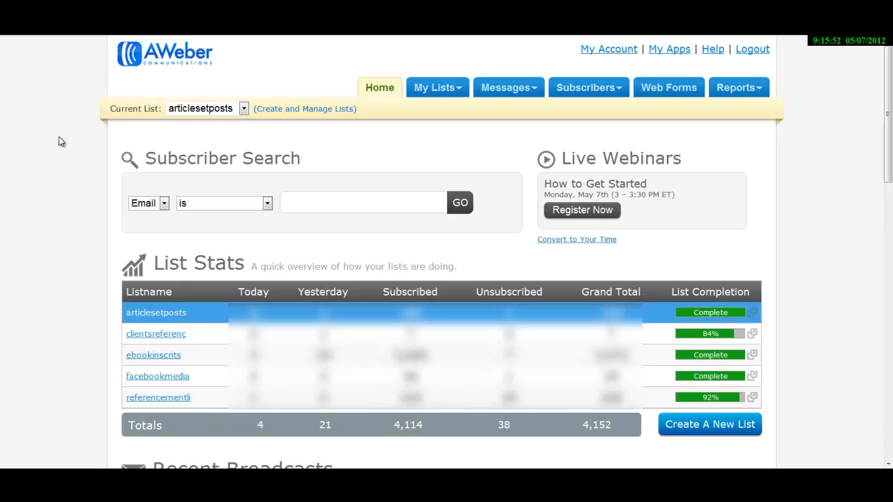
# Start a new web form for the articlesetposts list.
pyautogui.click(244, 109)
pyautogui.click(225, 123)
pyautogui.click(674, 97)
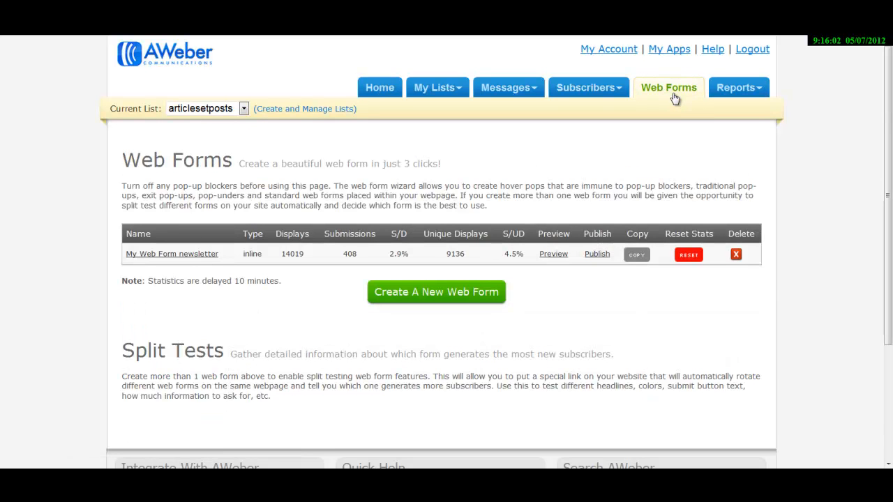
pyautogui.click(442, 302)
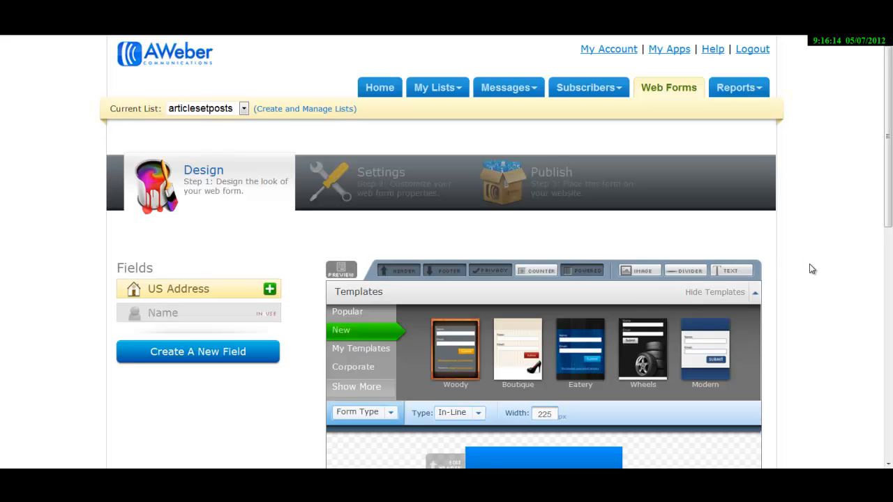
# Load the Modern template from the New category in its red colour variant.
pyautogui.scroll(-1, 810, 265)
pyautogui.scroll(-1, 811, 269)
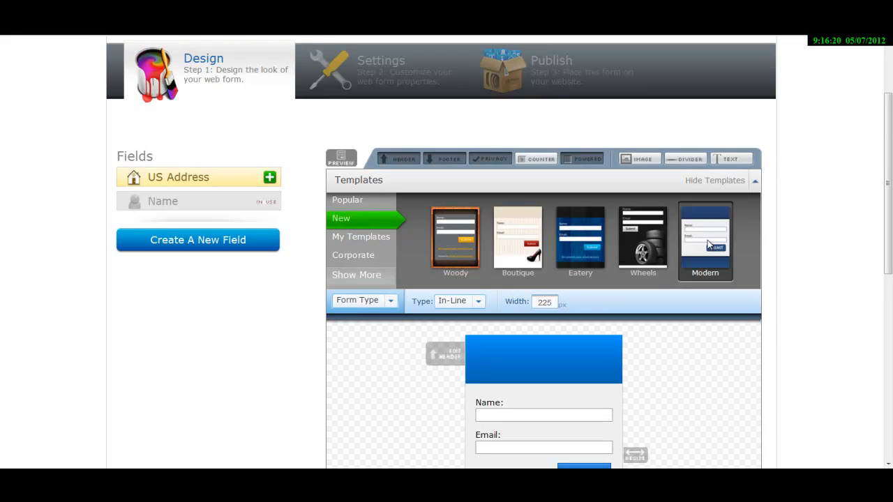
pyautogui.click(348, 202)
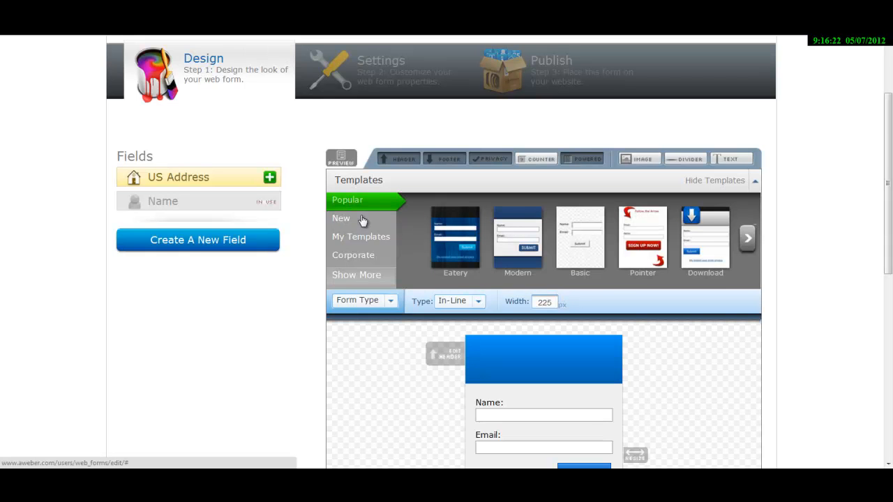
pyautogui.click(343, 218)
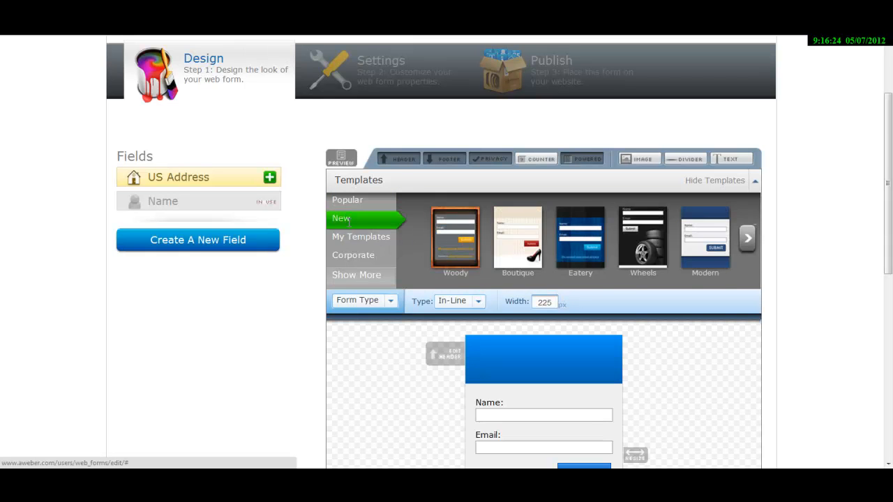
pyautogui.click(721, 241)
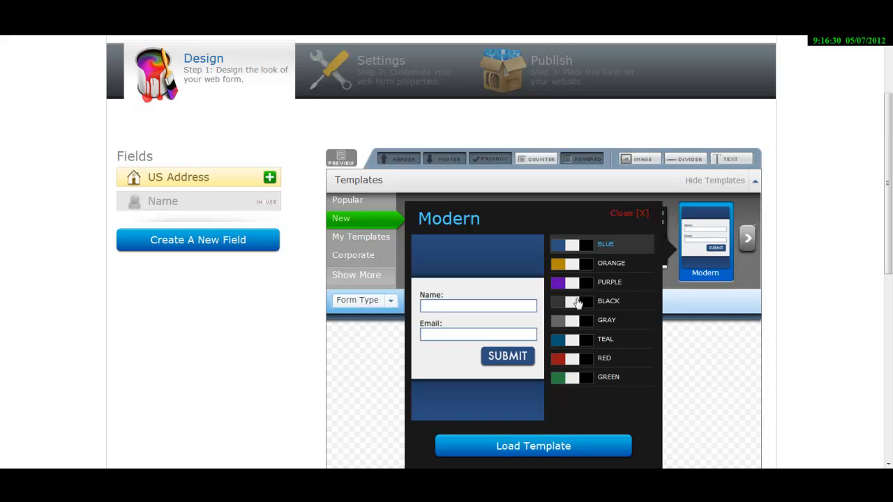
pyautogui.click(599, 359)
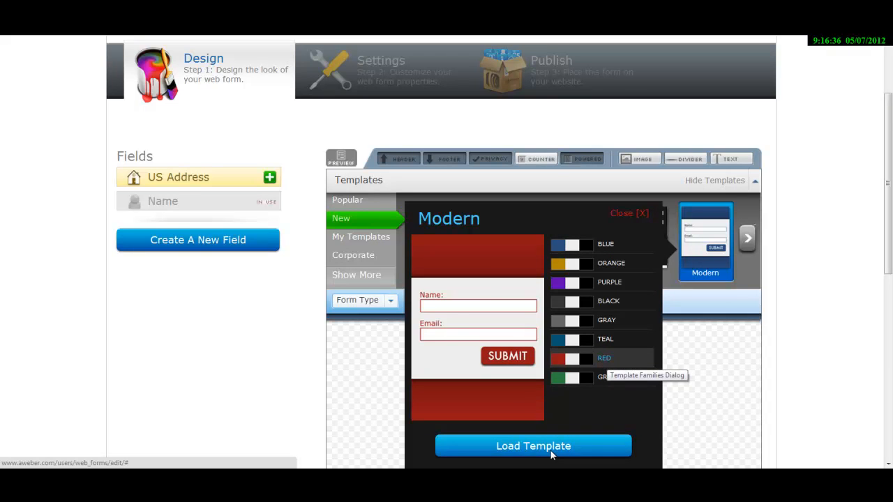
pyautogui.click(551, 450)
# Change the name field's full name label to "Prenom" and save the field.
pyautogui.scroll(-3, 767, 380)
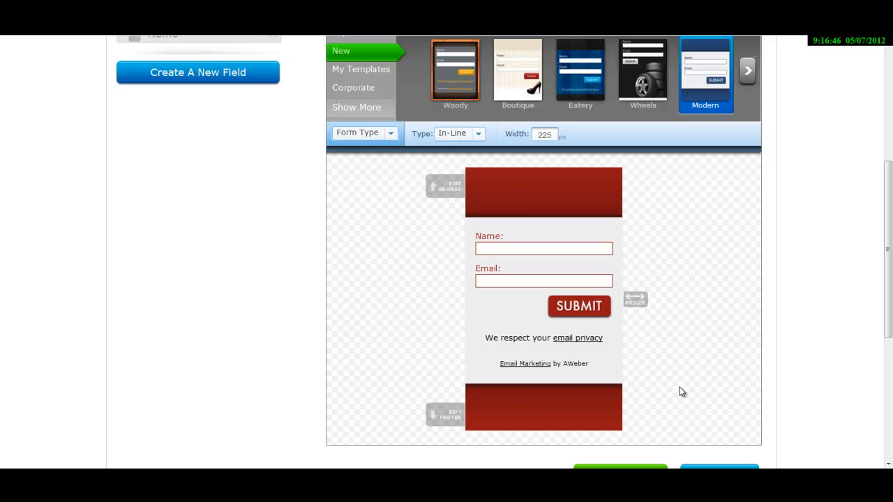
pyautogui.moveTo(478, 248)
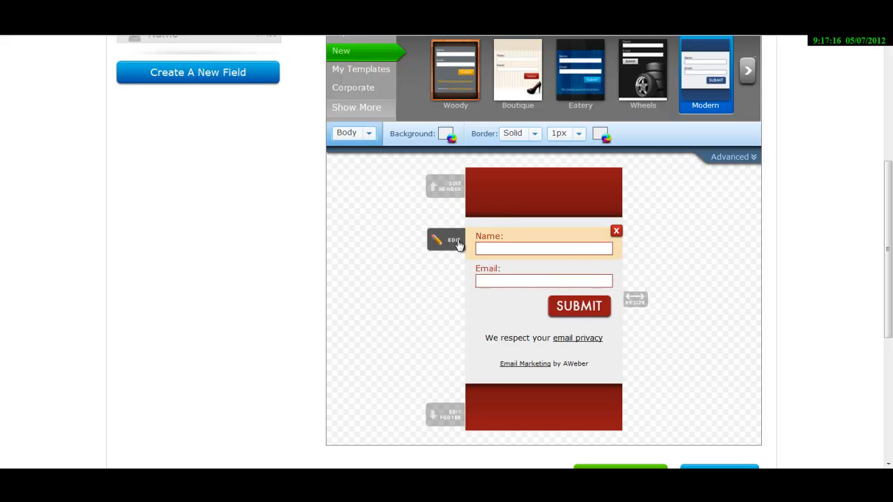
pyautogui.click(454, 241)
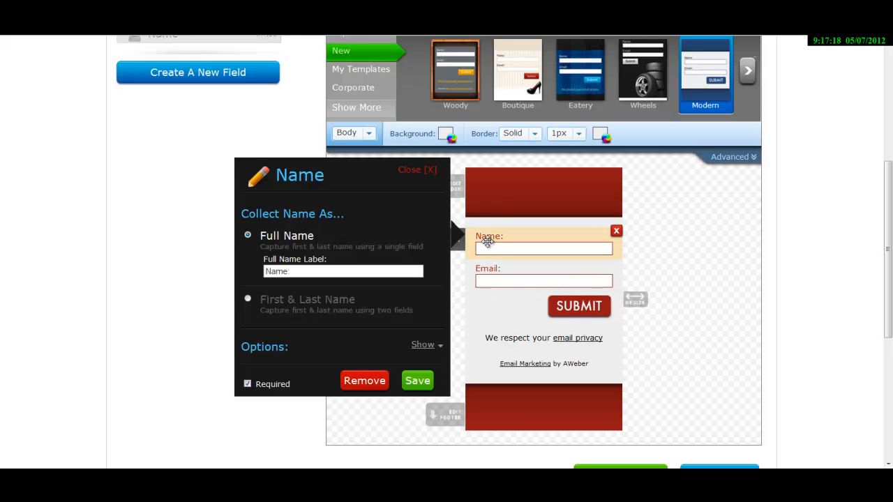
pyautogui.moveTo(295, 271); pyautogui.dragTo(239, 273)
pyautogui.write('prenom')
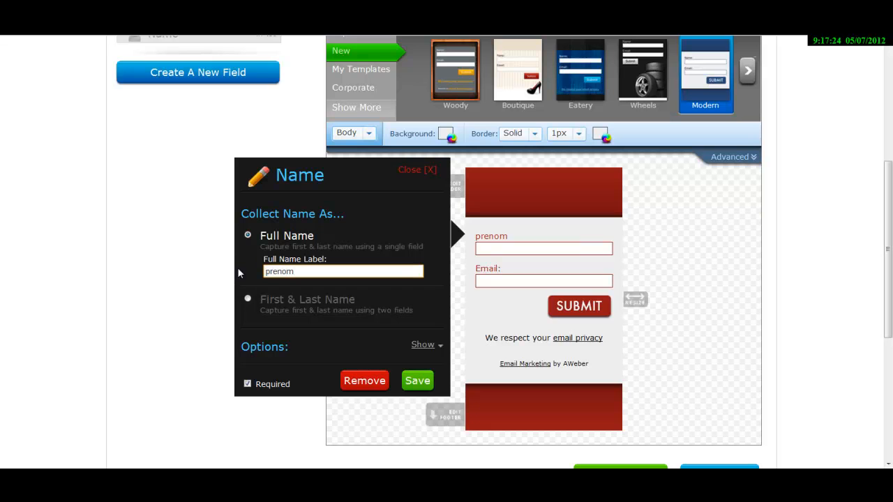
pyautogui.moveTo(264, 272); pyautogui.dragTo(268, 272)
pyautogui.write('P')
pyautogui.click(418, 380)
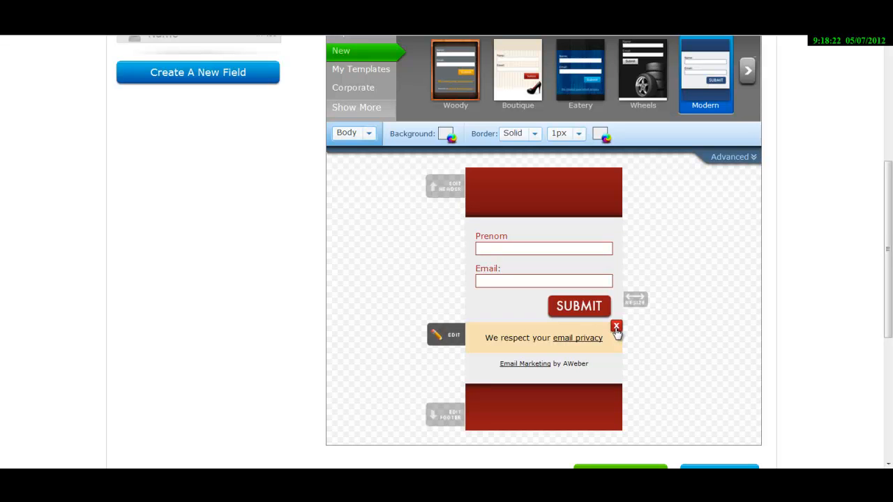
# Remove the email privacy line and the "Email Marketing by AWeber" line from the form.
pyautogui.click(616, 327)
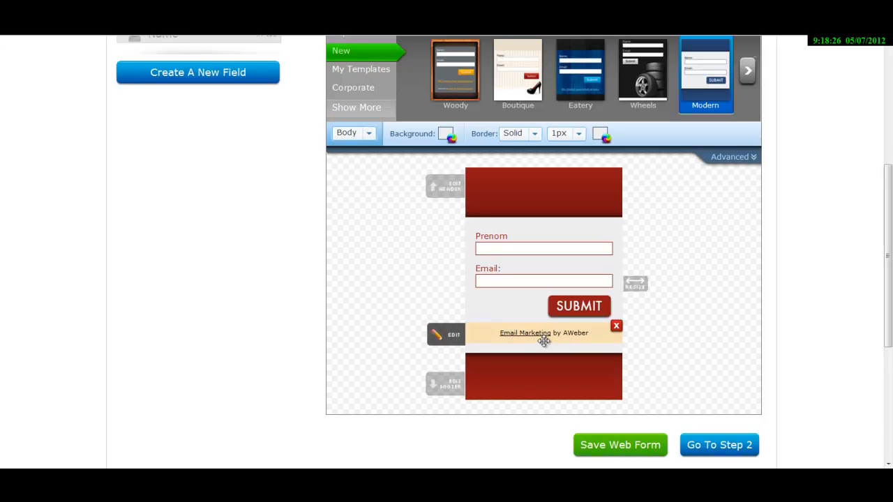
pyautogui.click(616, 327)
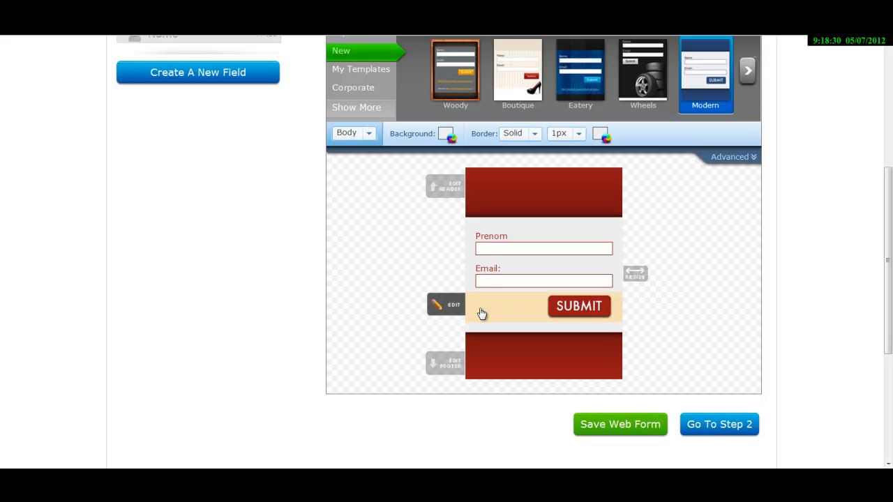
# Enter "INSCRIVEZ-VOUS!!" as the form's header text.
pyautogui.click(452, 190)
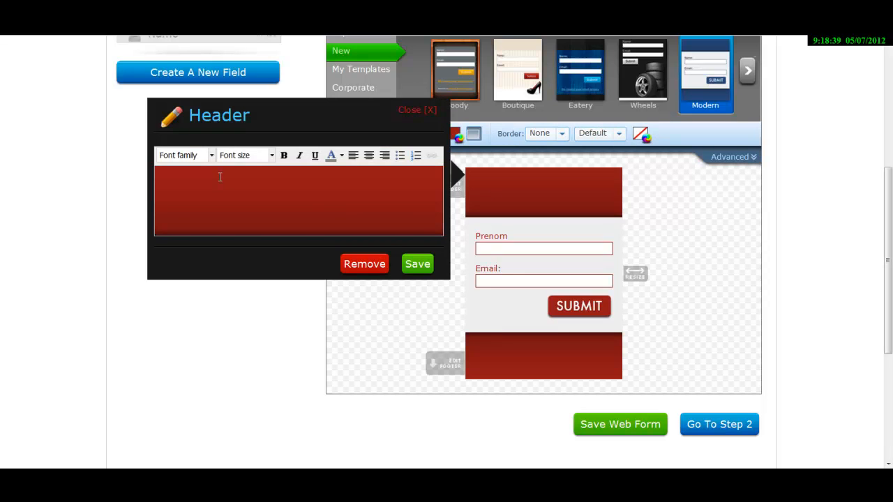
pyautogui.write('INSCRI')
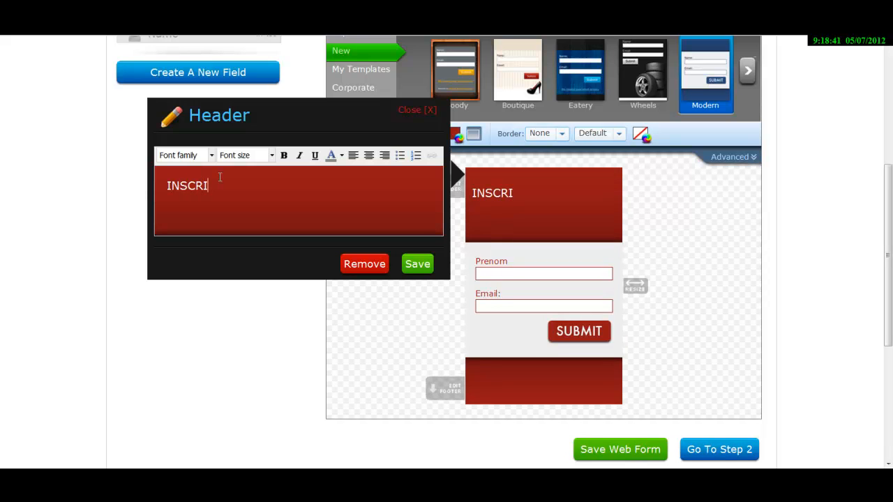
pyautogui.write('VEZ-VO')
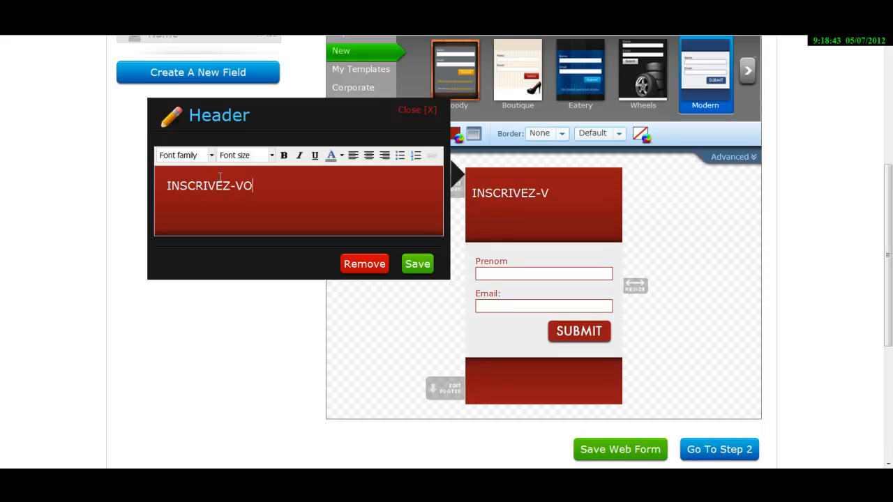
pyautogui.write('US!!')
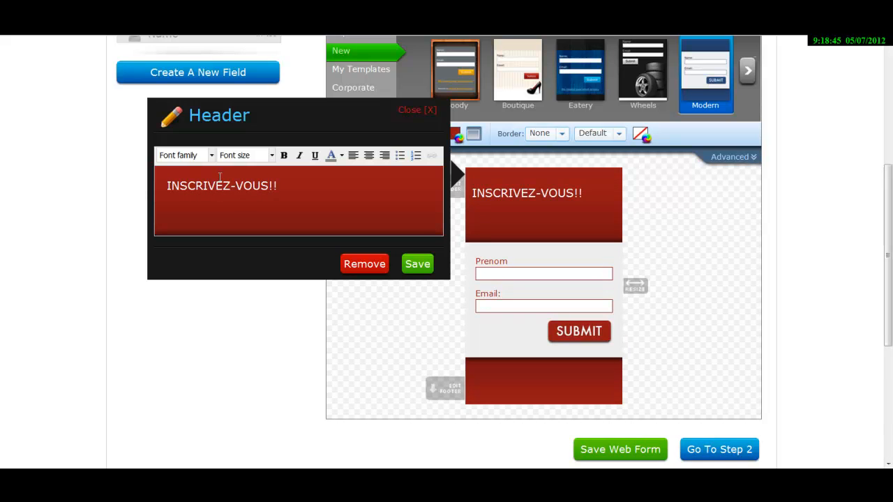
# Make the header text bold and yellow, and save the header.
pyautogui.moveTo(279, 186); pyautogui.dragTo(157, 184)
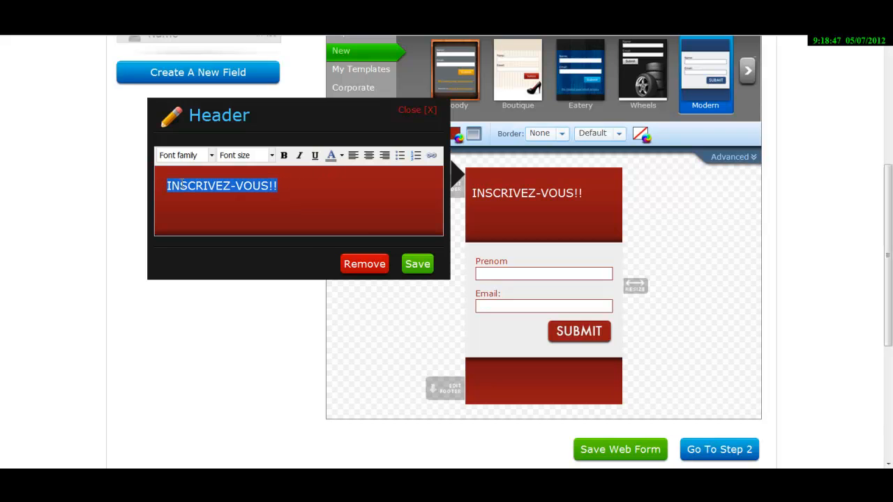
pyautogui.click(296, 182)
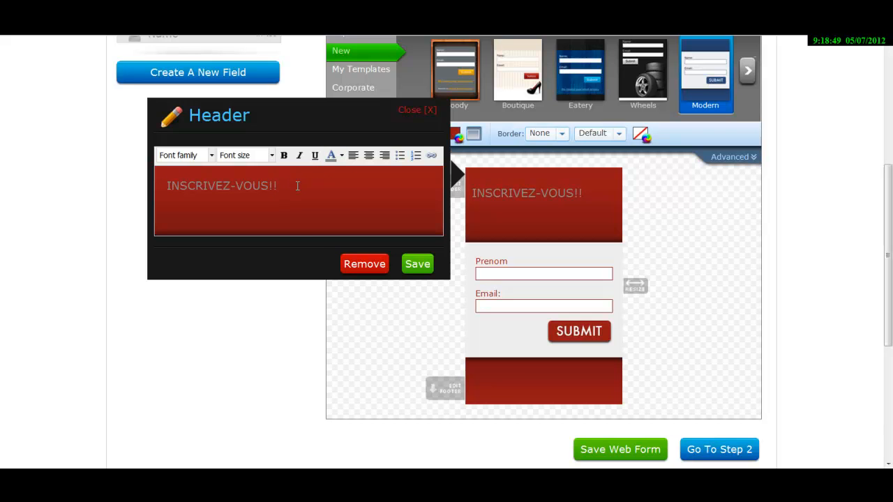
pyautogui.moveTo(278, 186); pyautogui.dragTo(145, 187)
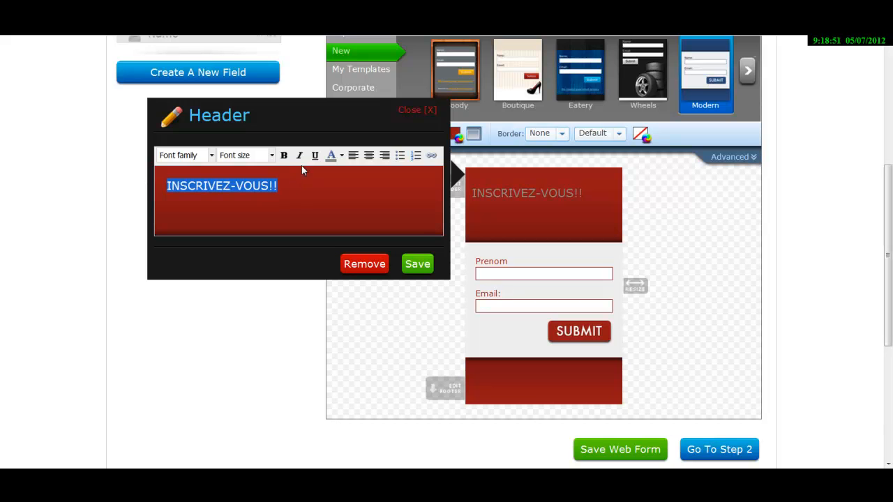
pyautogui.click(283, 156)
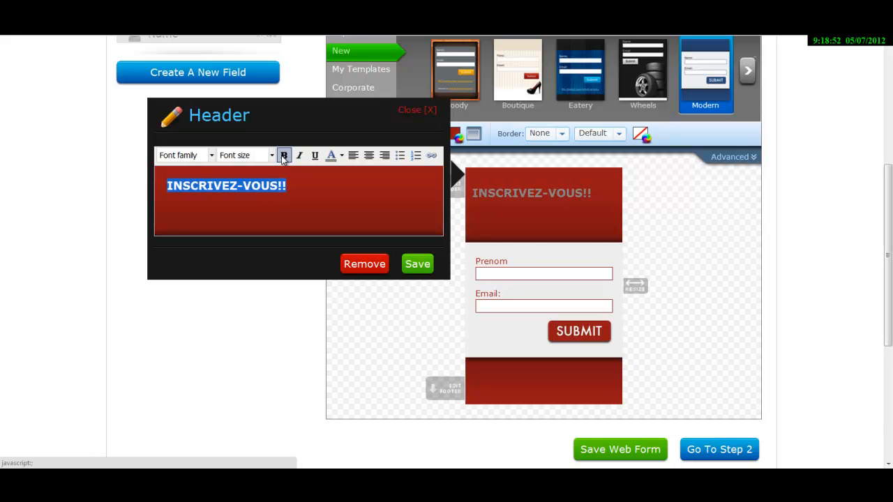
pyautogui.click(342, 155)
pyautogui.click(353, 202)
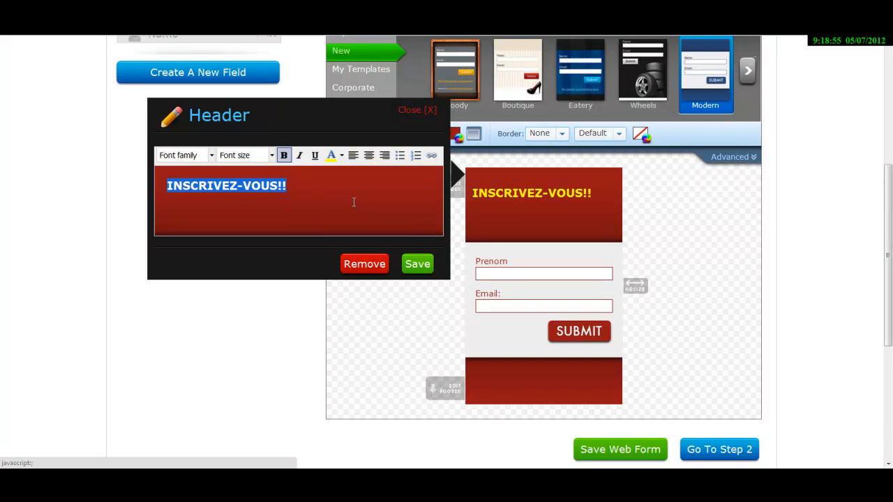
pyautogui.click(415, 267)
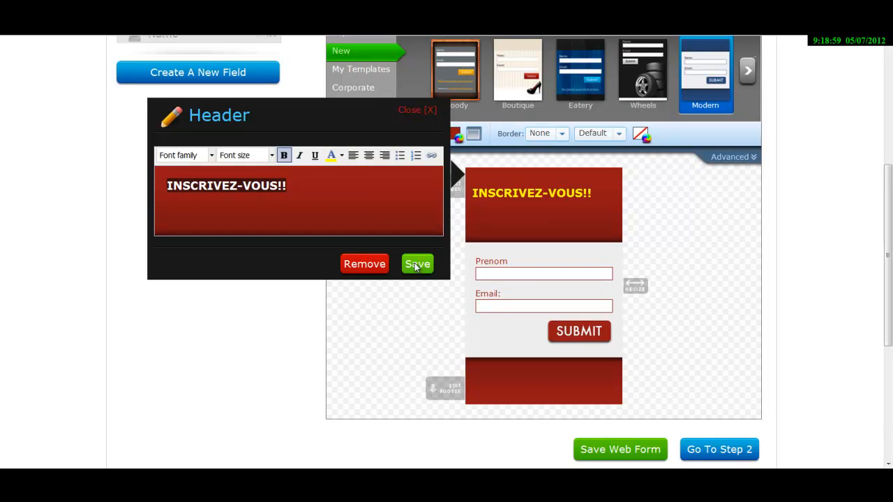
# Set the header's background colour to teal 18947d.
pyautogui.click(546, 190)
pyautogui.click(437, 116)
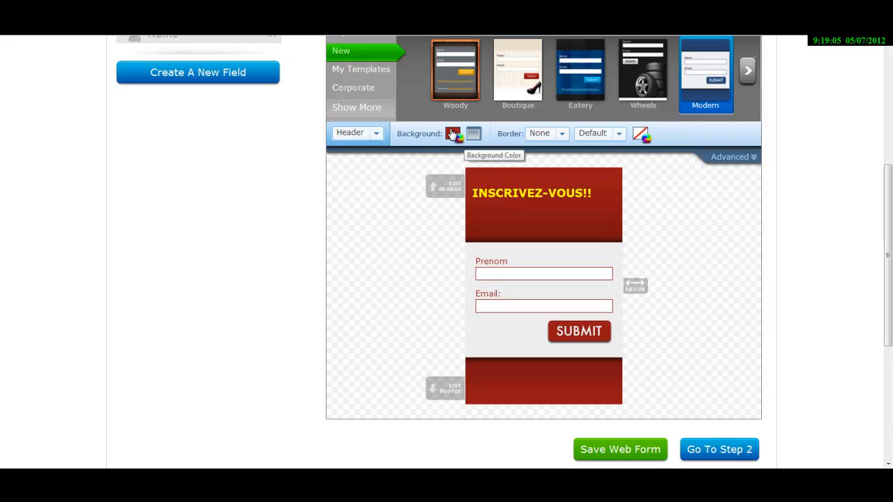
pyautogui.click(452, 134)
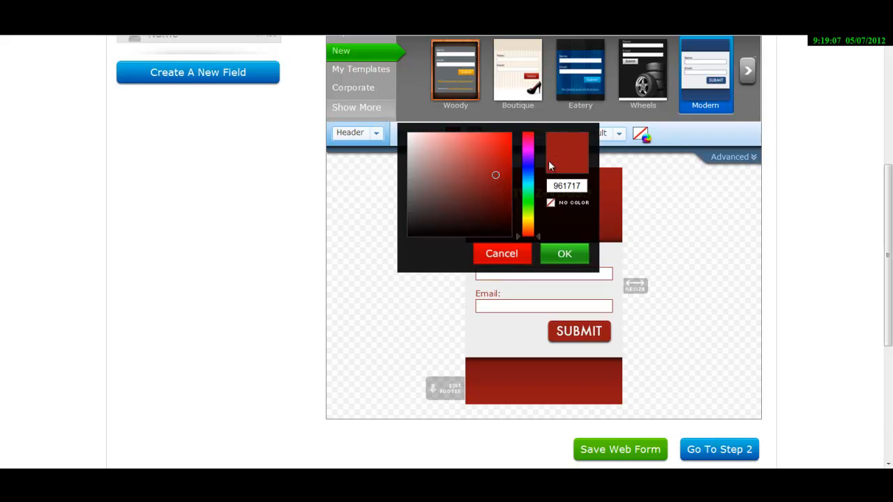
pyautogui.click(529, 186)
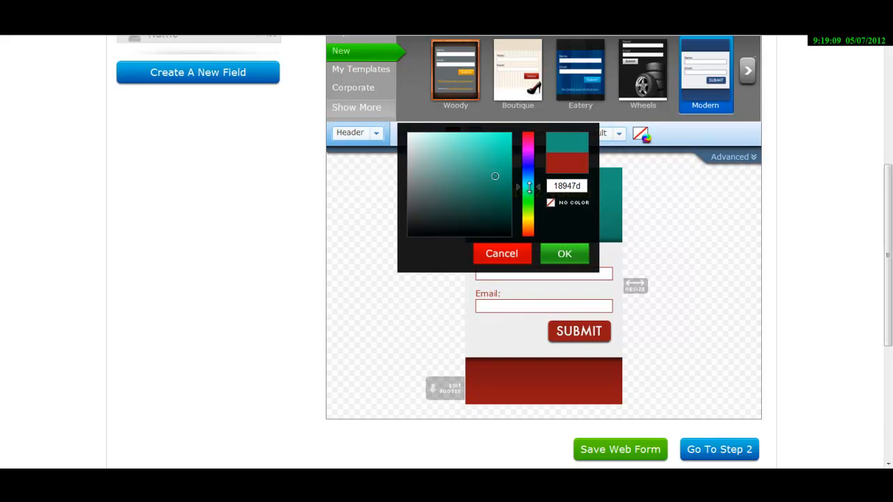
pyautogui.click(566, 255)
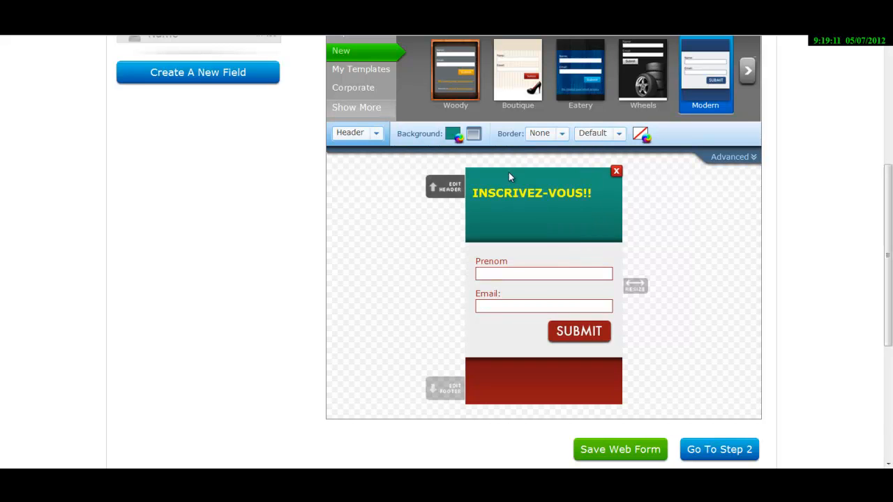
# Move the submit button above the Prenom field.
pyautogui.click(547, 377)
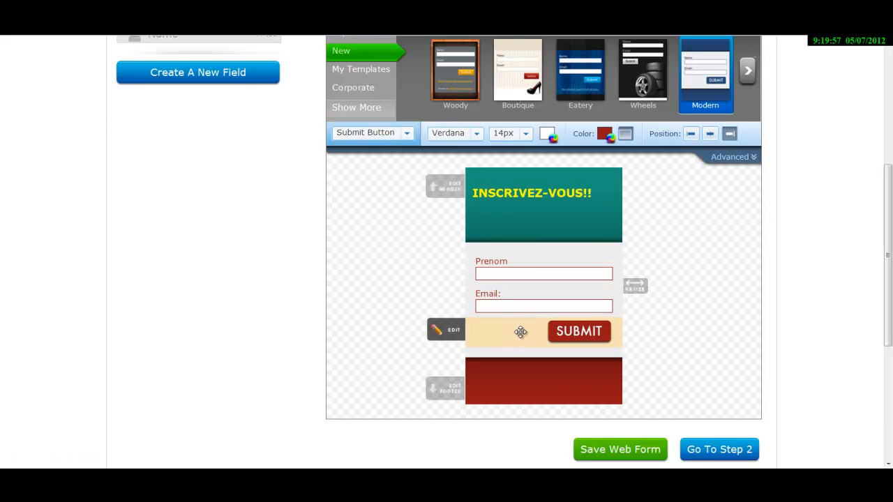
pyautogui.moveTo(521, 332); pyautogui.dragTo(525, 264)
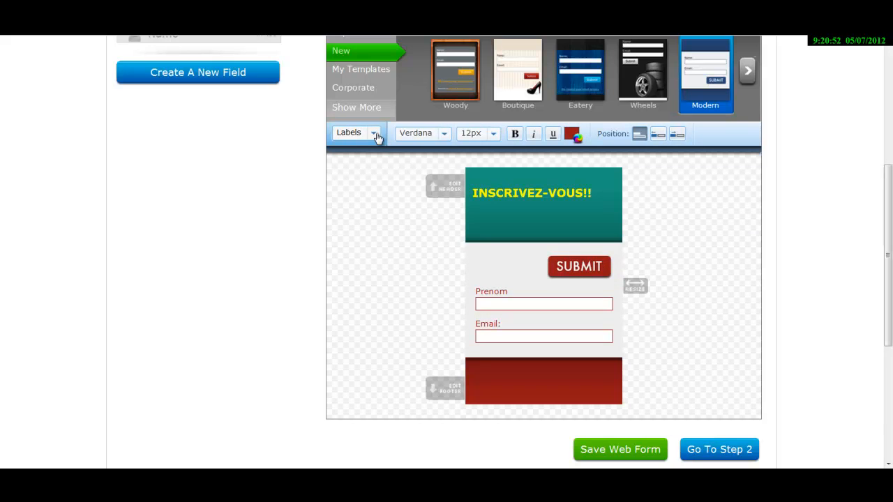
# Change the footer's background to a lighter, muted red.
pyautogui.click(374, 134)
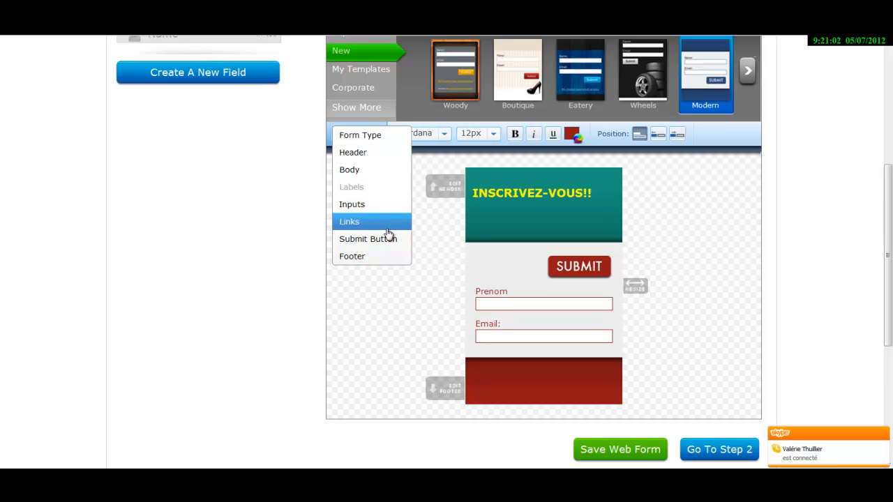
pyautogui.click(358, 259)
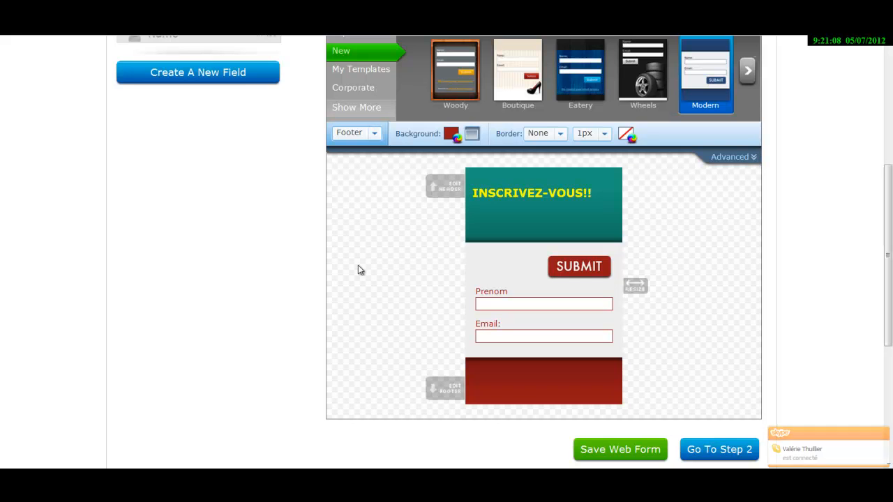
pyautogui.click(450, 132)
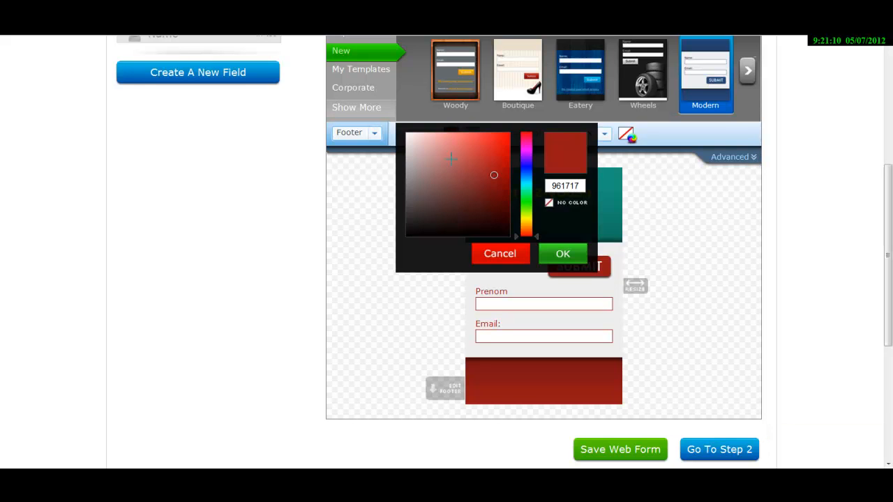
pyautogui.click(451, 149)
pyautogui.click(551, 253)
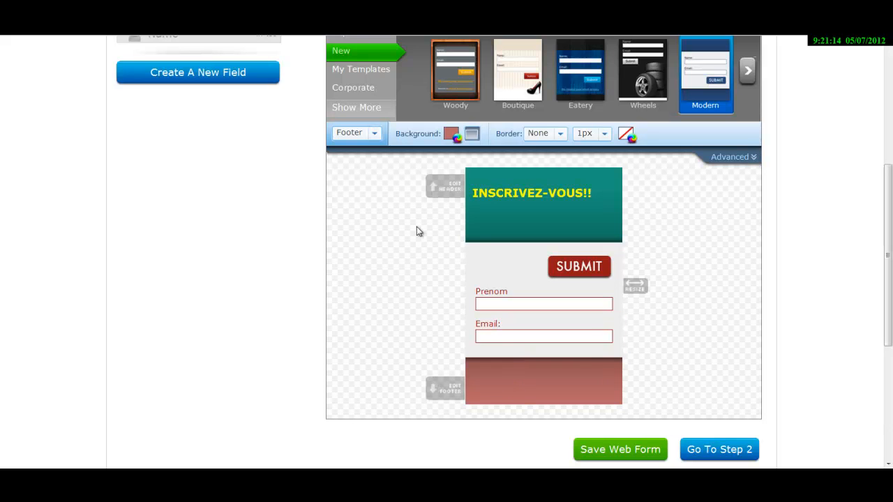
# Give the footer a solid border and choose a new border thickness.
pyautogui.click(560, 137)
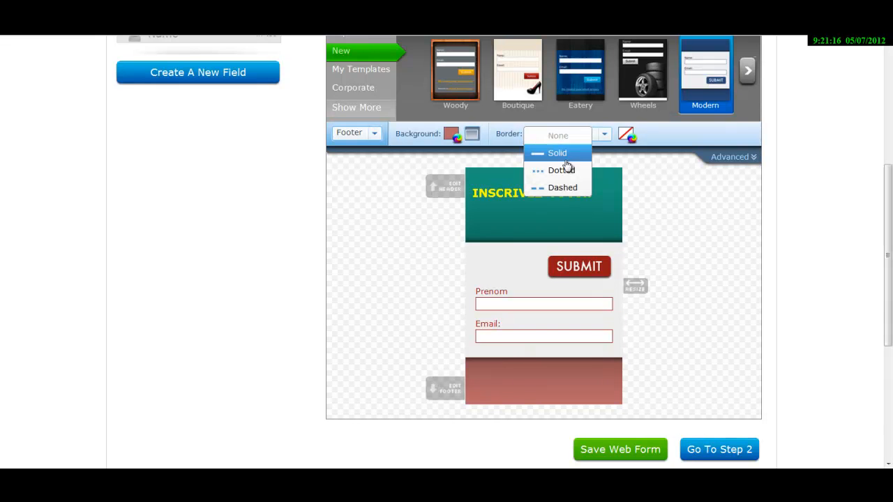
pyautogui.click(565, 156)
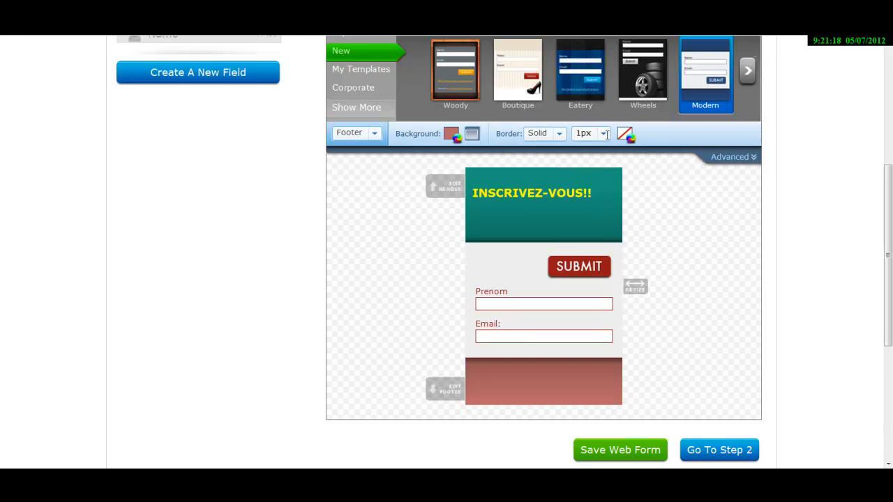
pyautogui.click(601, 133)
pyautogui.click(591, 187)
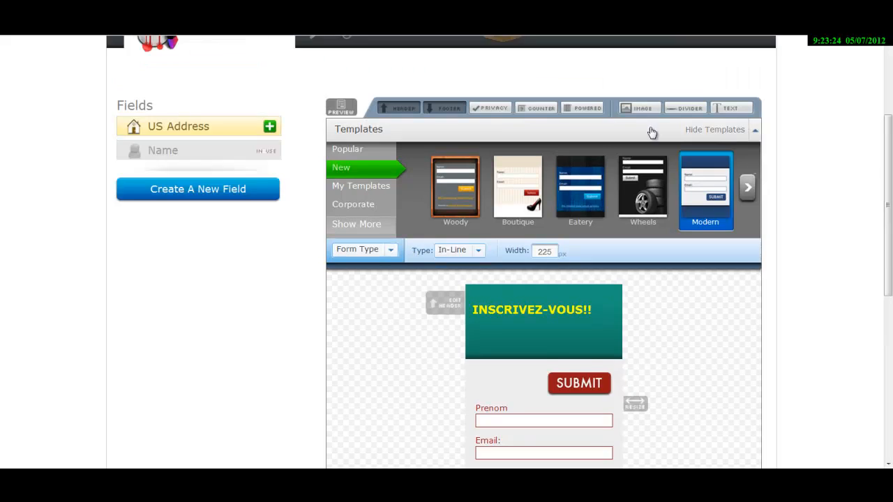
# Insert a right-aligned image placeholder between the submit button and the Prenom field, and save it without an image URL.
pyautogui.scroll(-2, 708, 335)
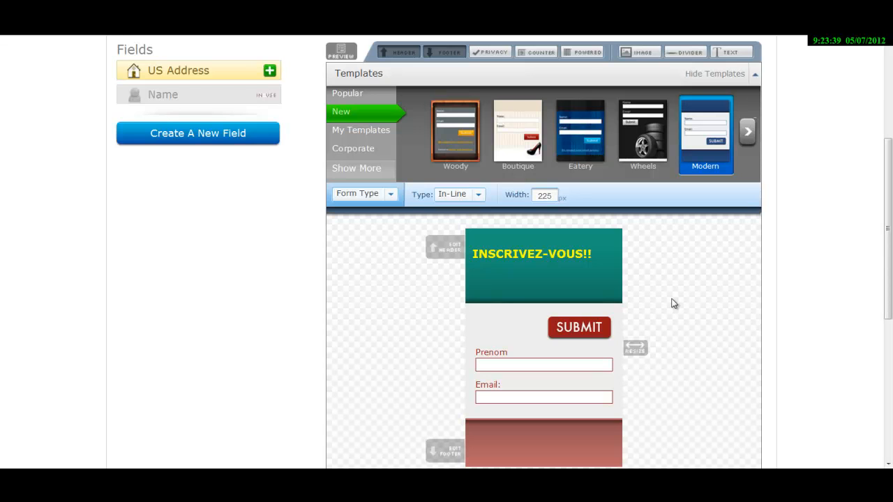
pyautogui.click(638, 60)
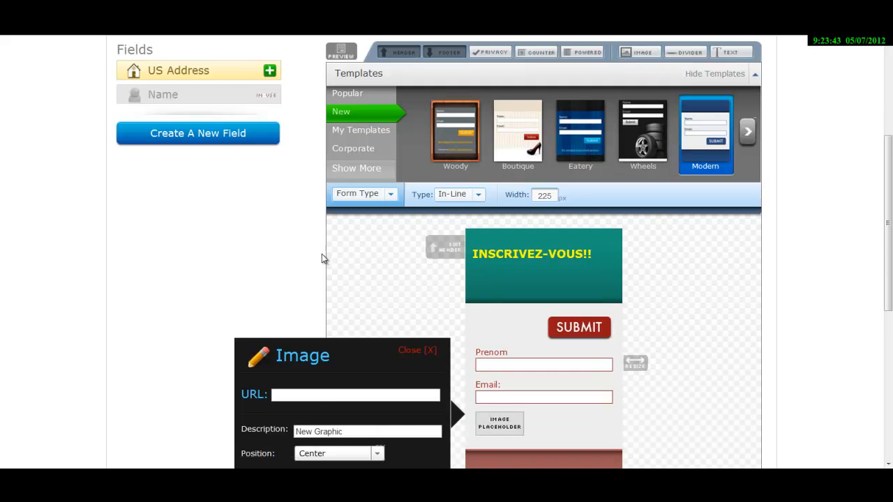
pyautogui.scroll(-1, 321, 251)
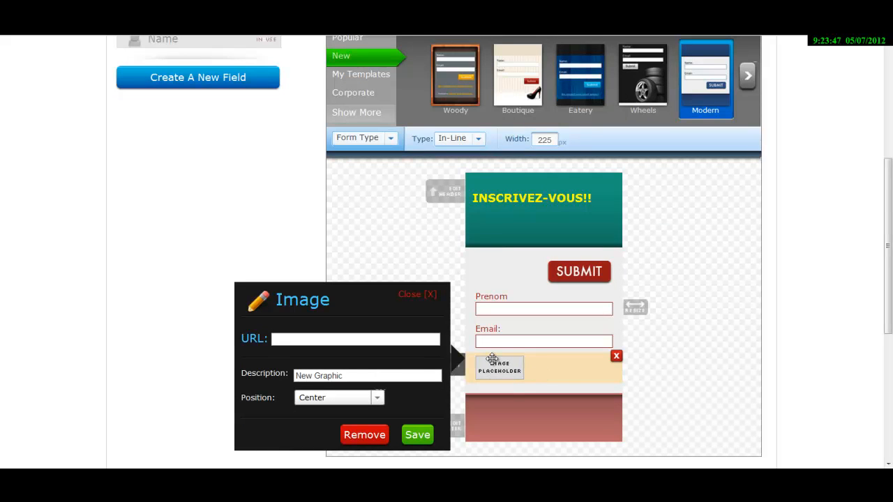
pyautogui.click(385, 341)
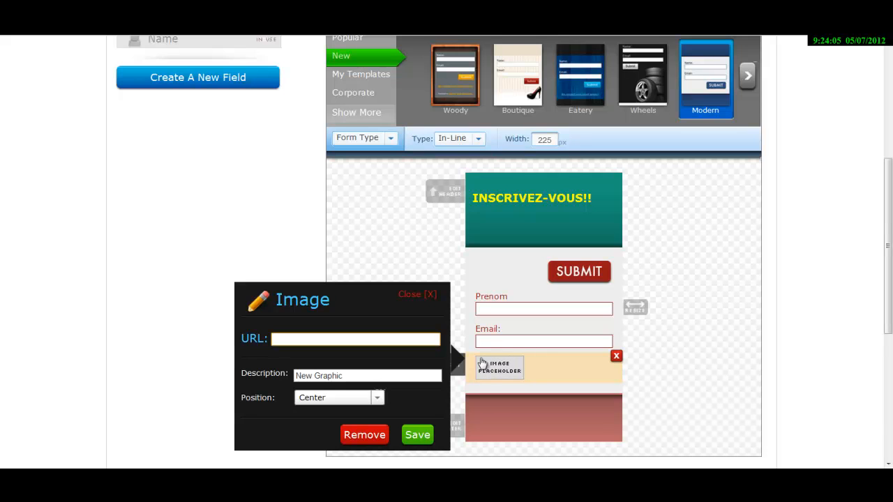
pyautogui.click(376, 398)
pyautogui.click(282, 434)
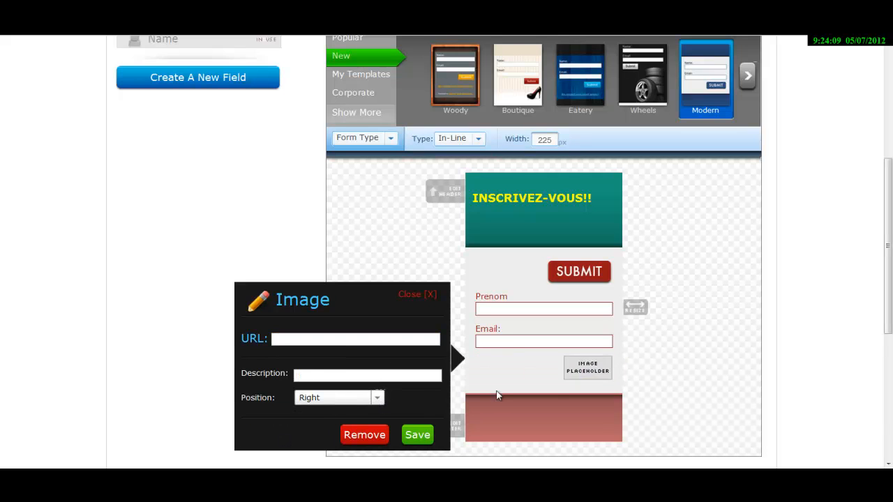
pyautogui.moveTo(542, 373); pyautogui.dragTo(547, 301)
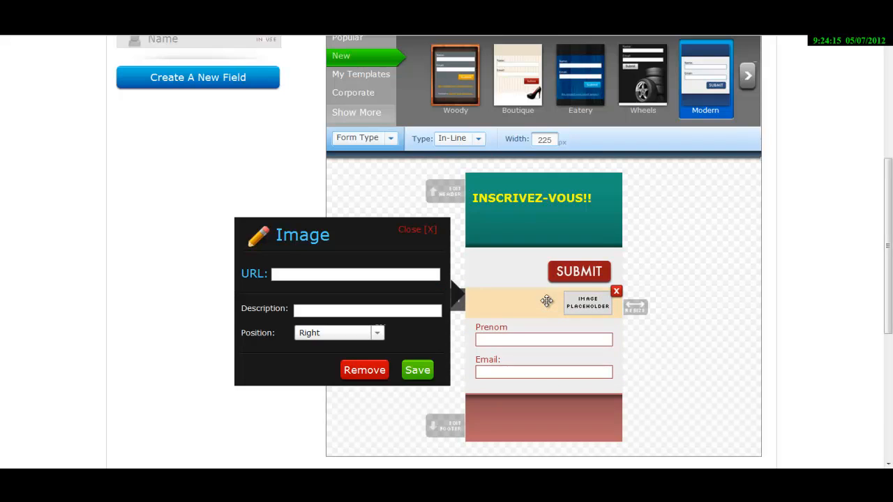
pyautogui.click(417, 371)
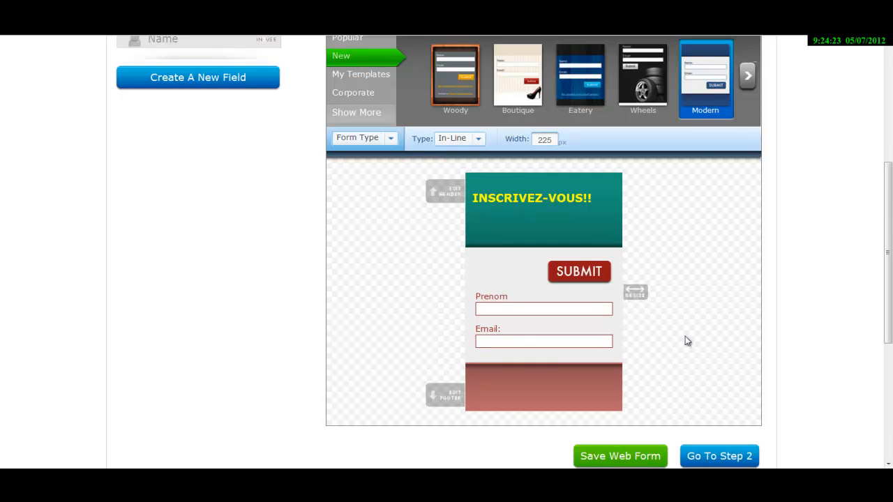
# Change the form type to Lightbox.
pyautogui.scroll(2, 687, 340)
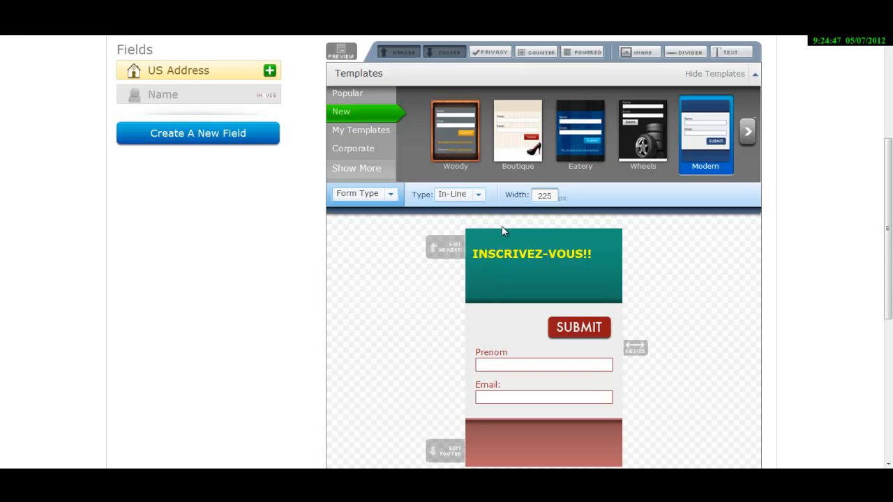
pyautogui.click(479, 198)
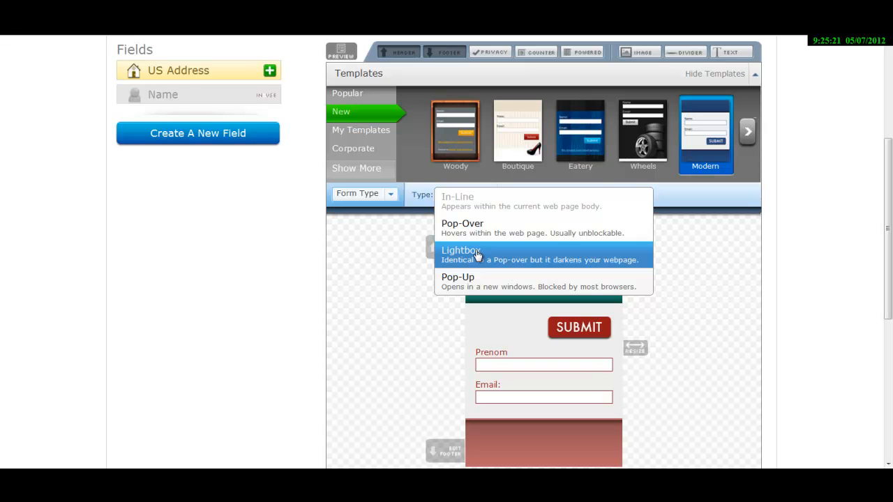
pyautogui.click(400, 251)
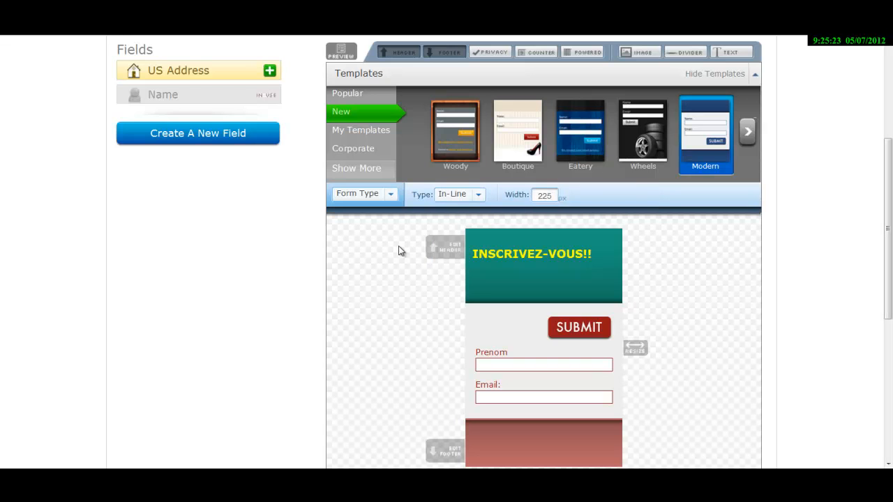
pyautogui.click(479, 195)
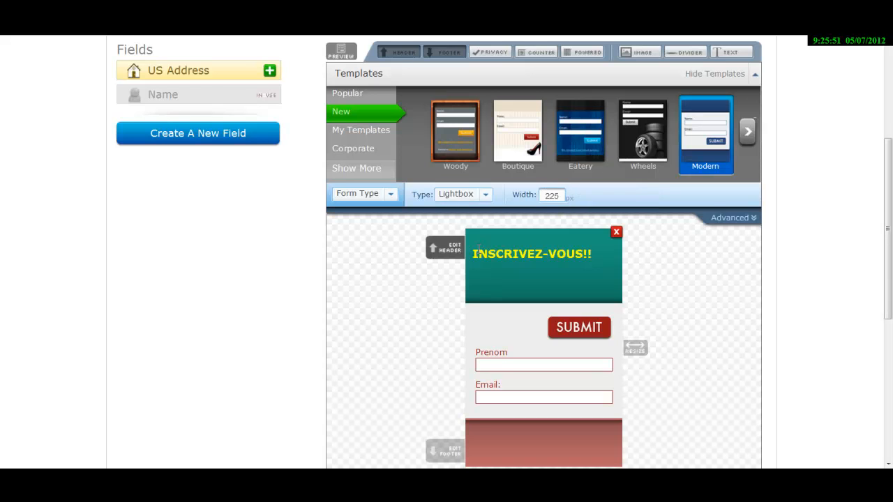
pyautogui.click(475, 197)
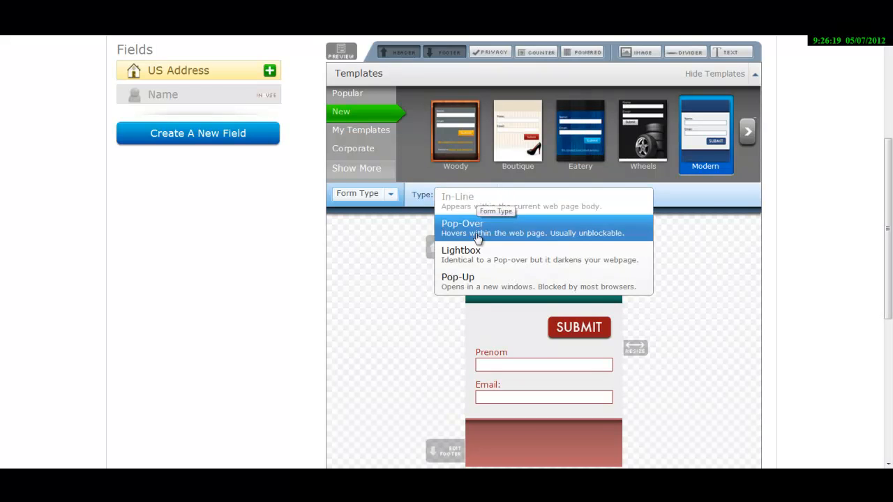
pyautogui.click(477, 254)
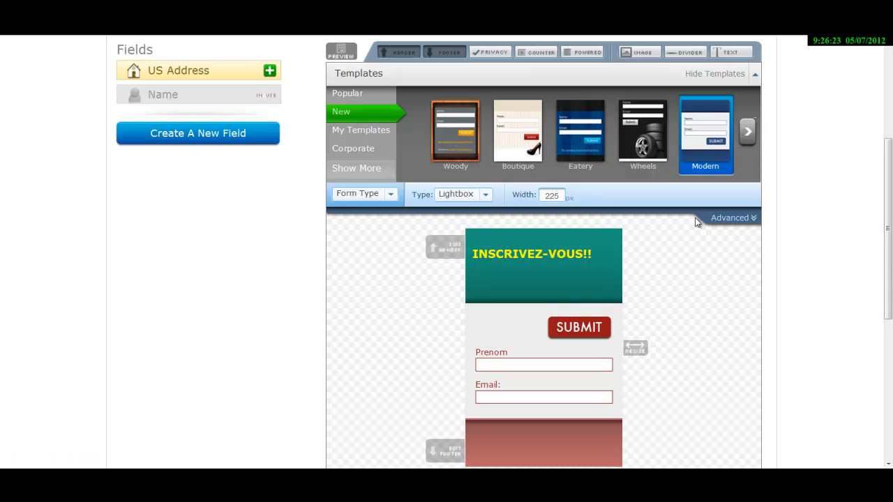
# Set the lightbox's advanced recurrence option to Display Once and continue to the form's settings step.
pyautogui.click(732, 220)
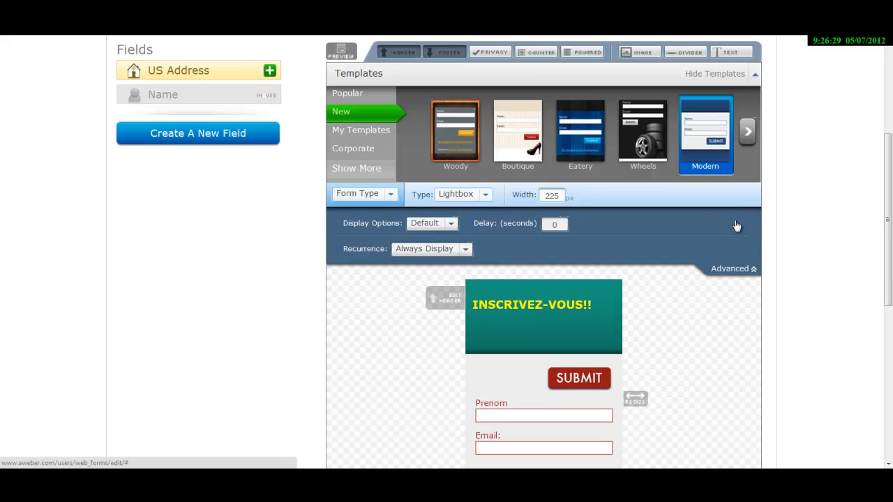
pyautogui.click(451, 224)
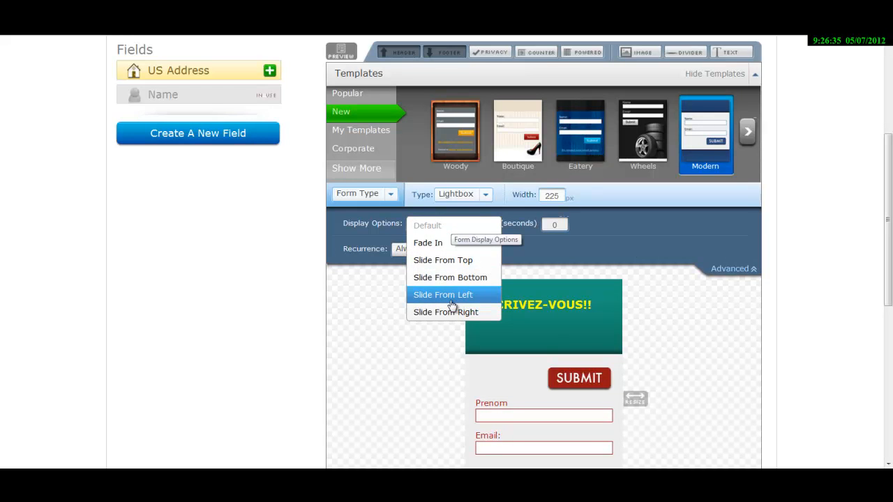
pyautogui.click(341, 236)
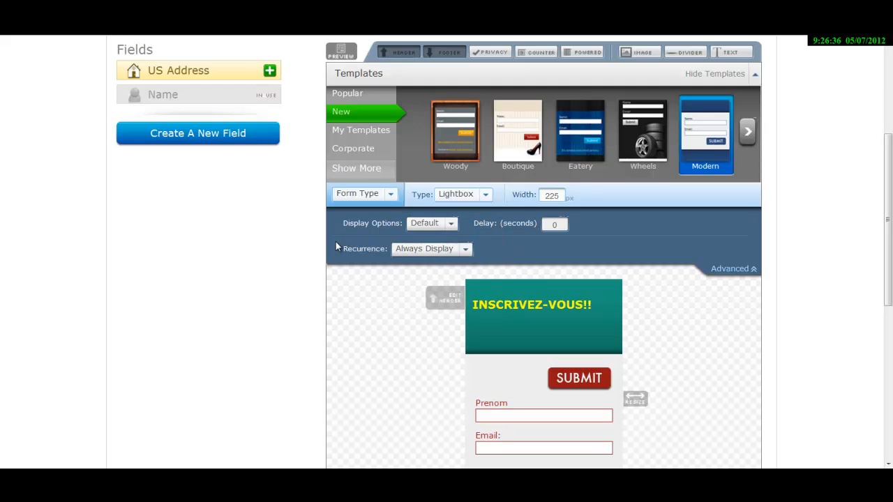
pyautogui.click(465, 253)
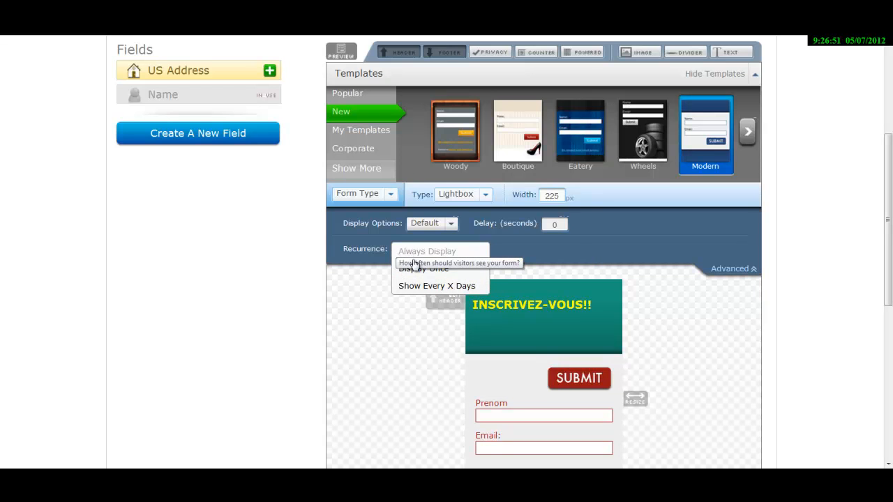
pyautogui.click(441, 270)
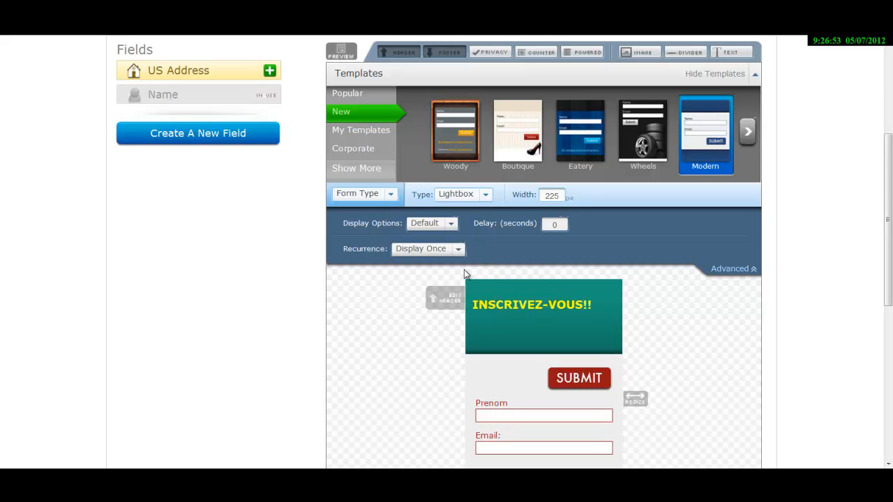
pyautogui.scroll(-3, 721, 313)
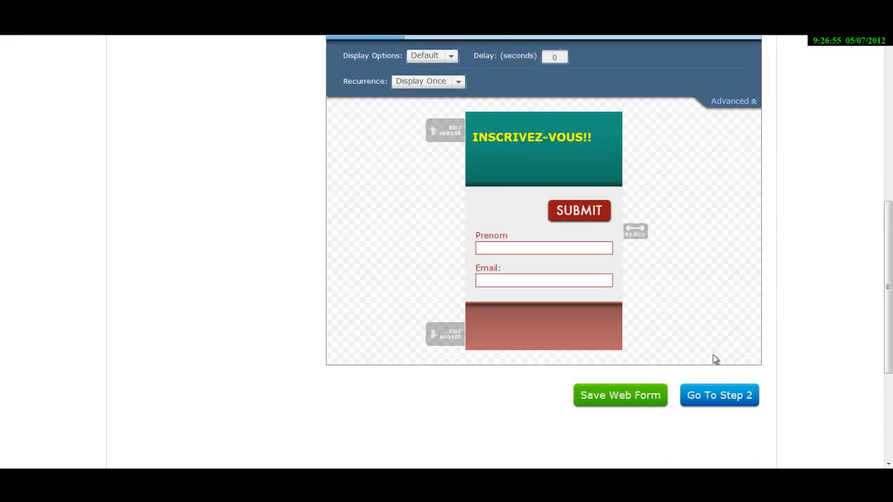
pyautogui.click(730, 399)
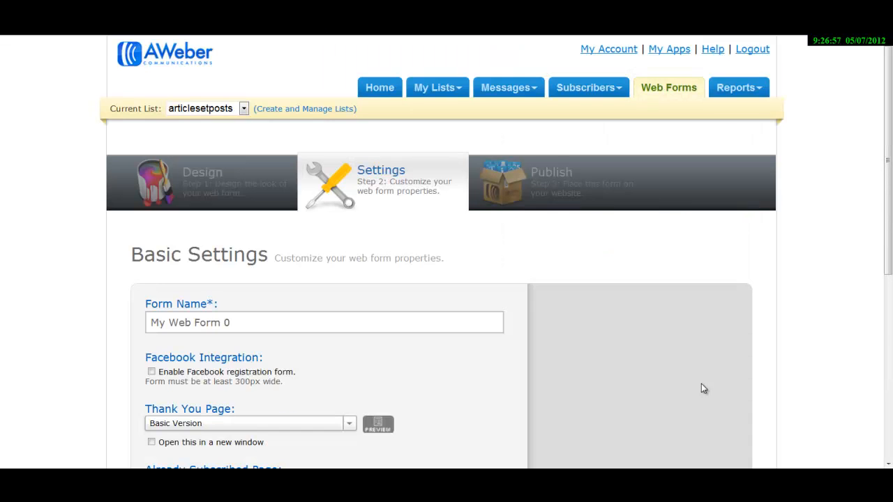
# Name the form "formulaire vidéo tutoriel" and enable the Facebook registration form.
pyautogui.scroll(-3, 701, 387)
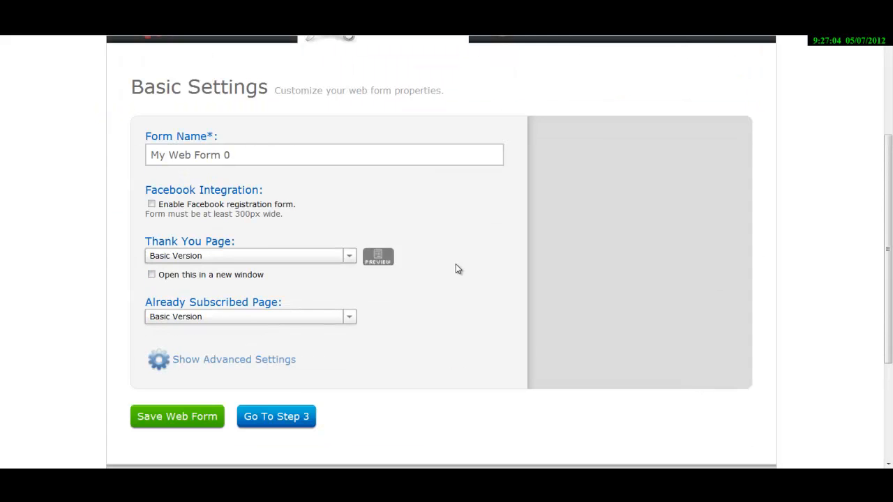
pyautogui.click(300, 156)
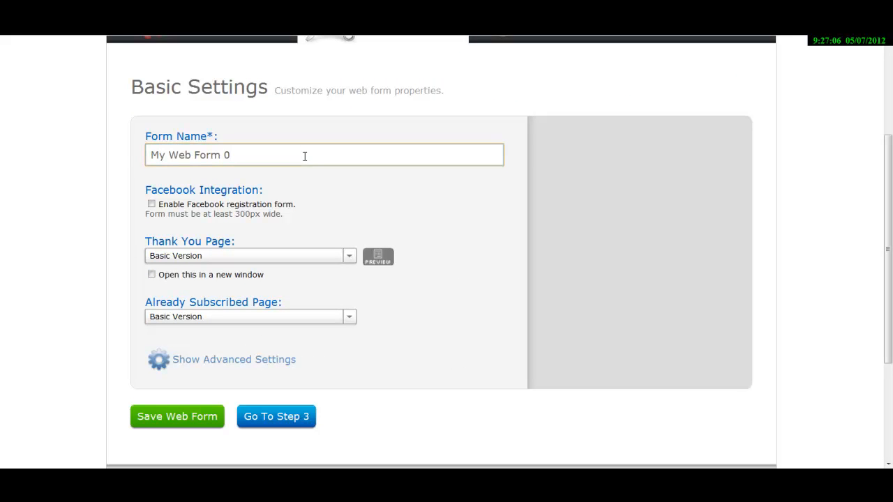
pyautogui.moveTo(304, 156); pyautogui.dragTo(133, 155)
pyautogui.write('forulai')
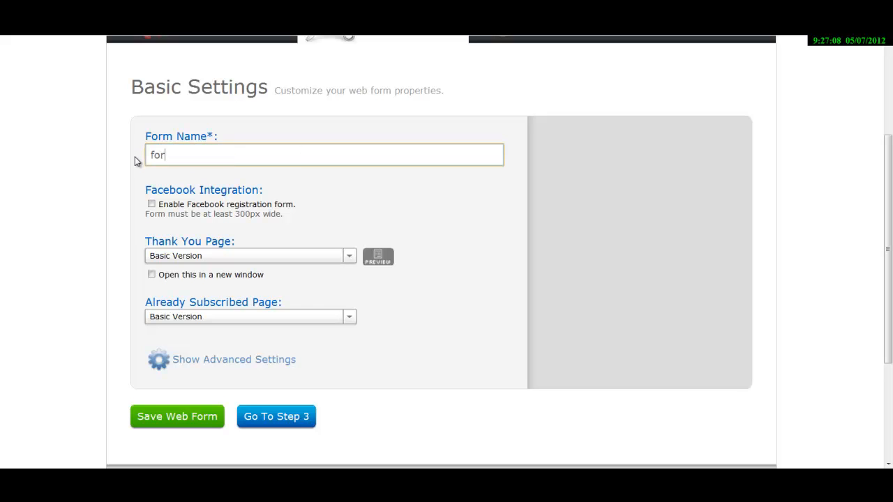
pyautogui.press('BackSpace')
pyautogui.press('BackSpace')
pyautogui.press('BackSpace')
pyautogui.press('BackSpace')
pyautogui.write('mulaire vidéo tutoriel')
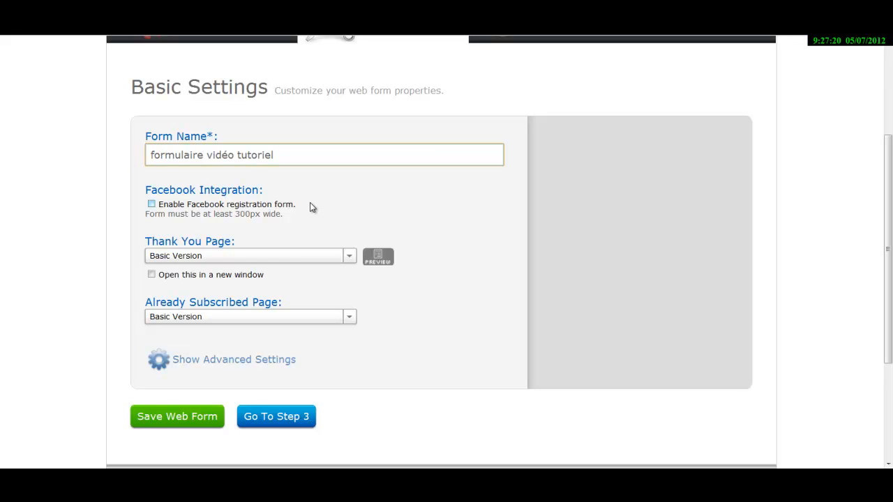
pyautogui.click(151, 204)
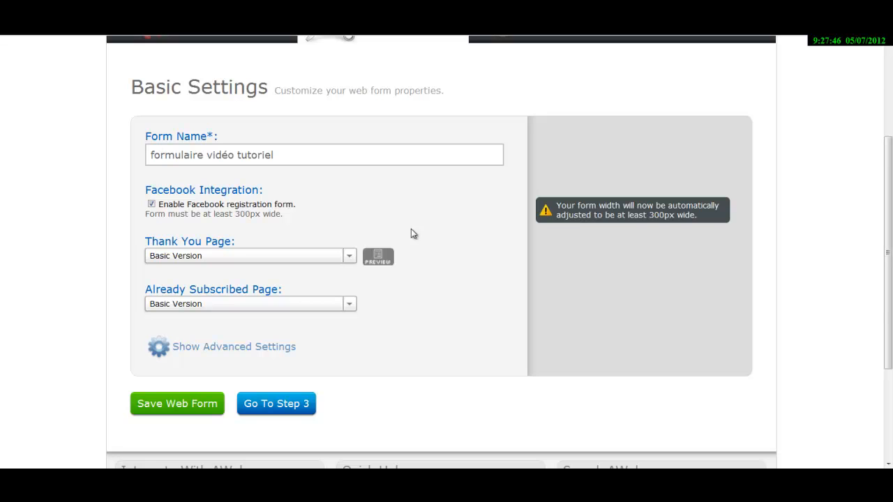
# Examine the page options offered for the Thank You Page and the Already Subscribed Page.
pyautogui.click(254, 263)
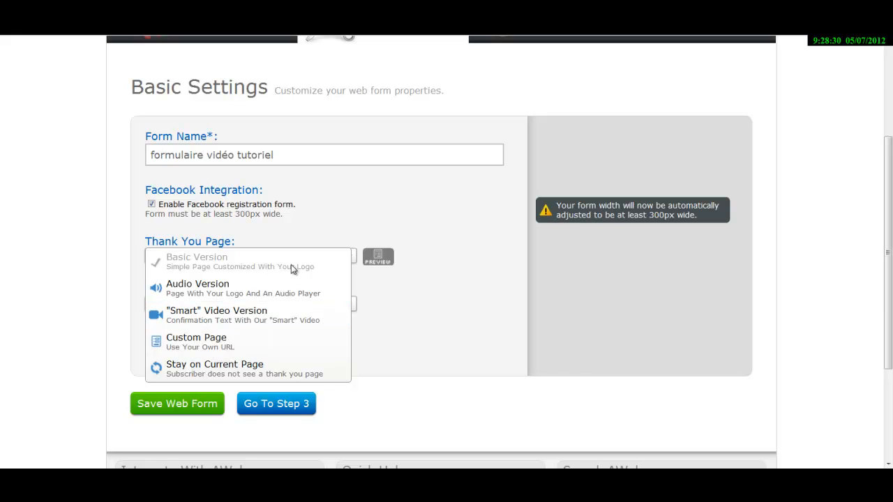
pyautogui.click(383, 280)
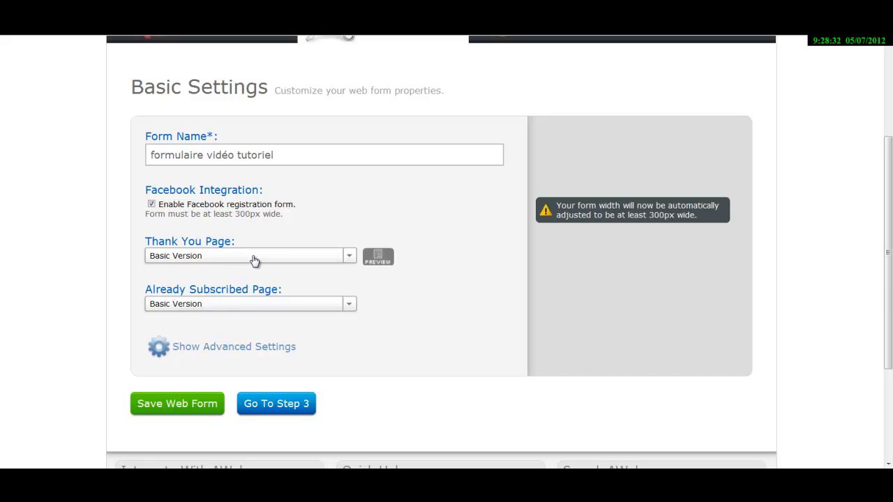
pyautogui.click(254, 257)
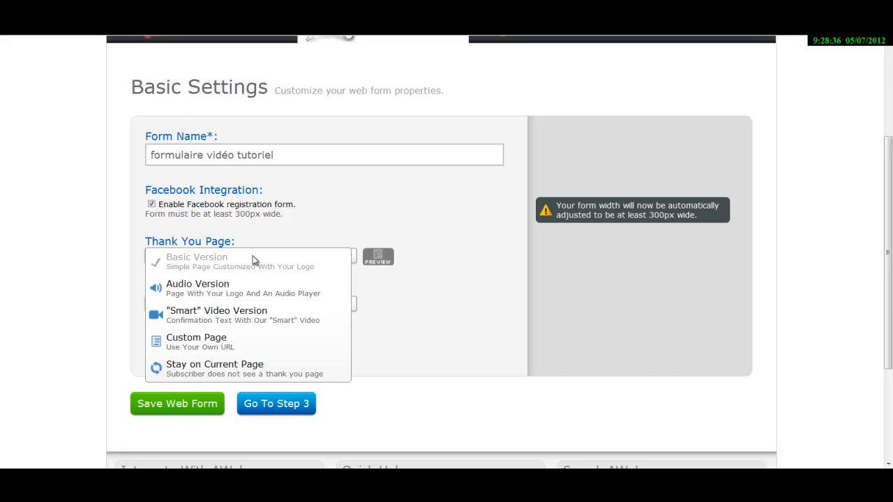
pyautogui.click(299, 238)
pyautogui.click(309, 256)
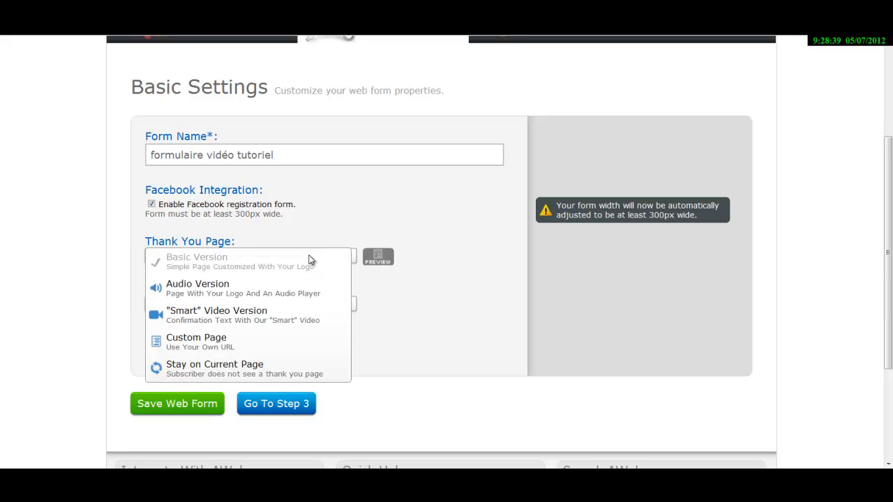
pyautogui.click(202, 351)
pyautogui.click(236, 280)
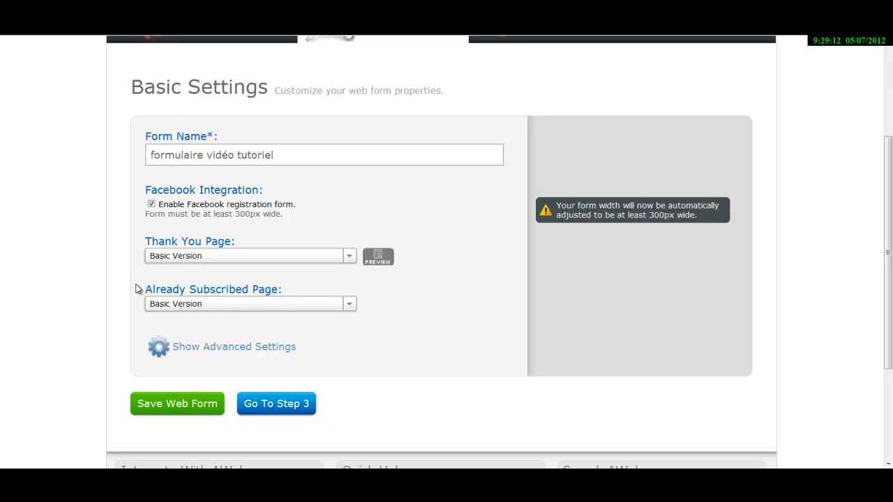
pyautogui.click(210, 309)
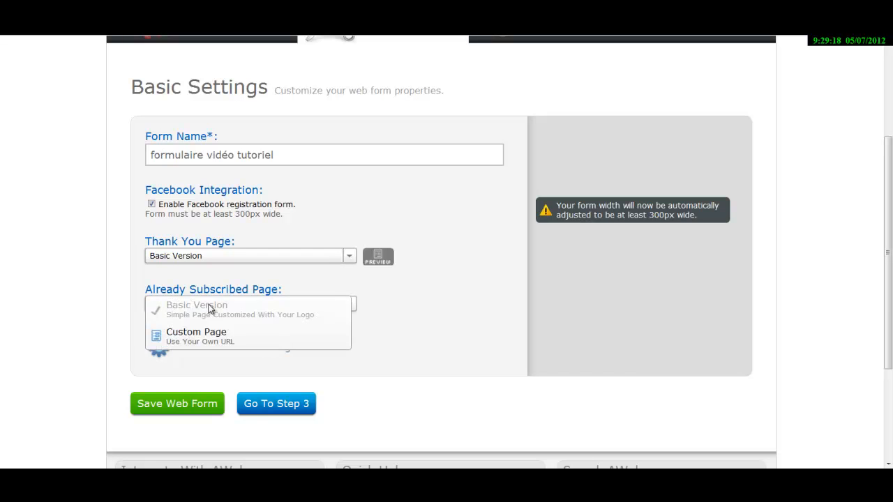
pyautogui.click(206, 339)
pyautogui.click(205, 328)
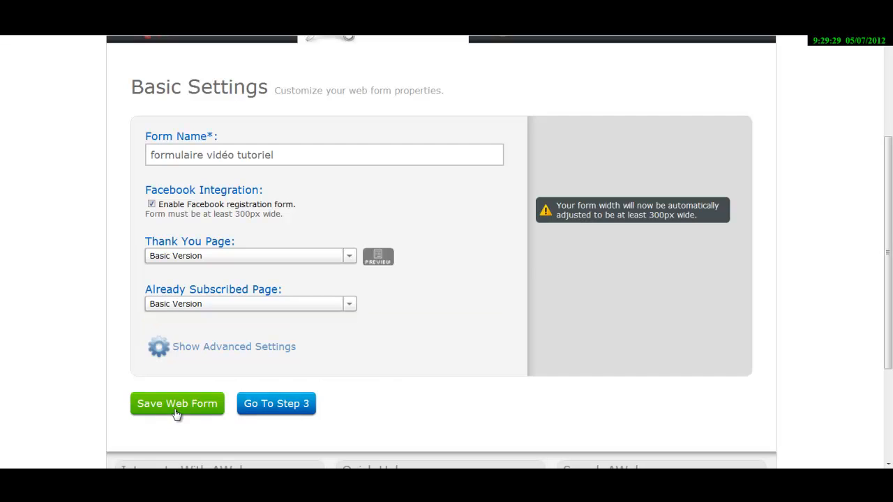
# Save the web form and continue to the Publish step.
pyautogui.click(177, 412)
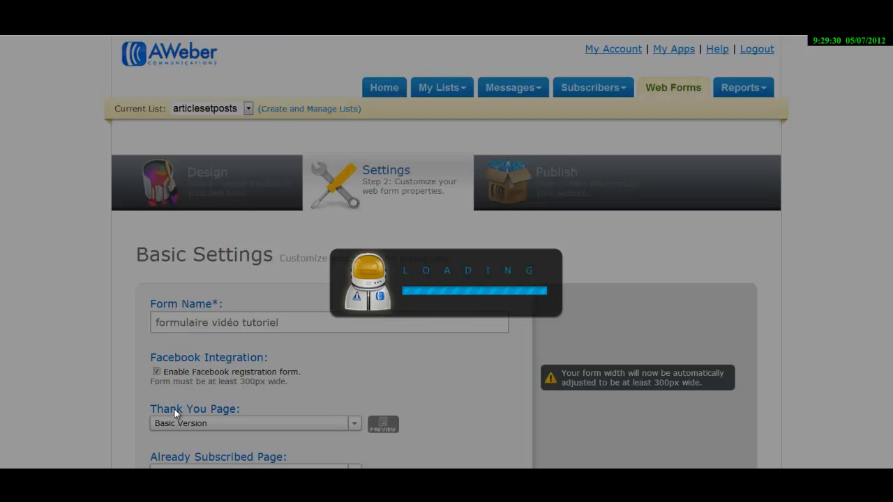
pyautogui.scroll(-2, 176, 413)
pyautogui.click(276, 401)
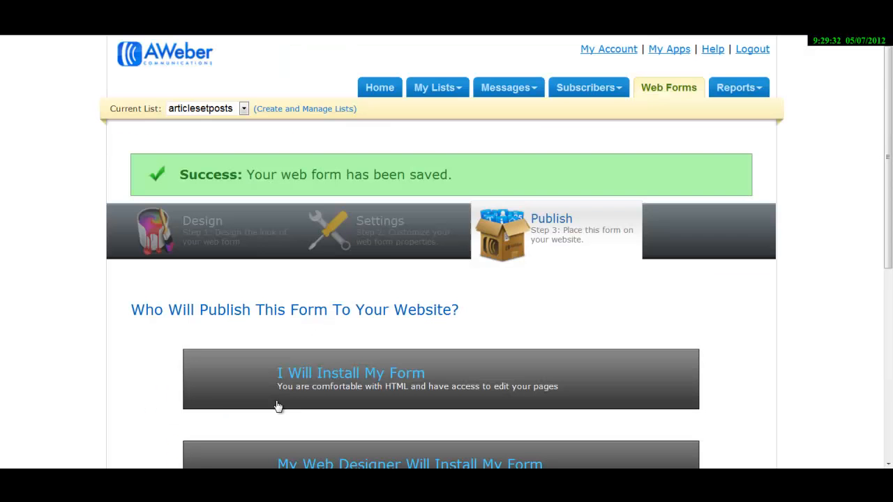
# Choose to install the form yourself and copy the full JavaScript snippet for the website.
pyautogui.scroll(-3, 126, 378)
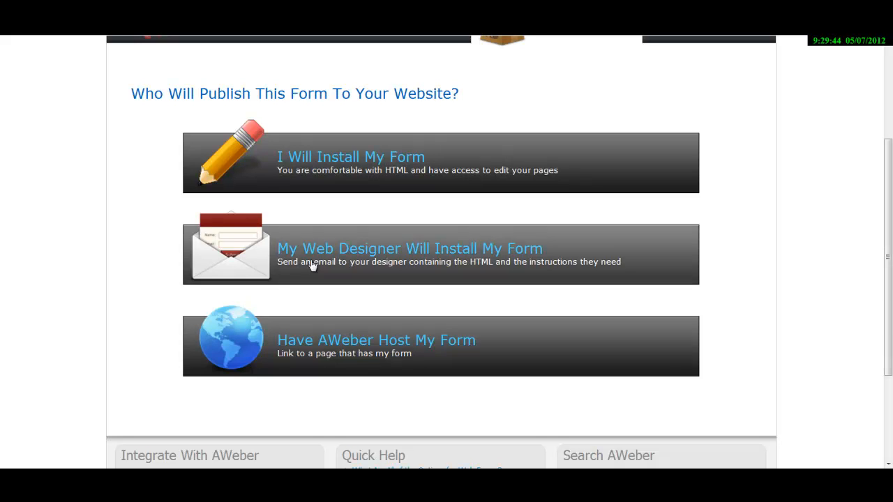
pyautogui.click(455, 179)
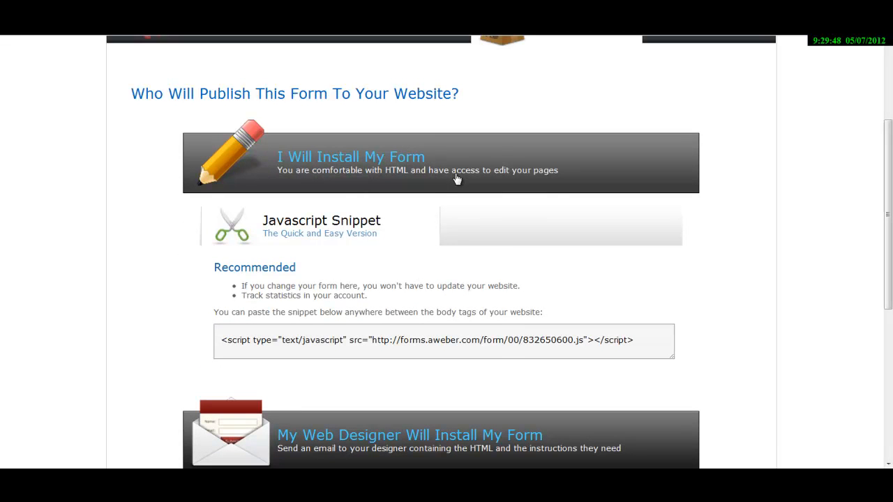
pyautogui.click(465, 335)
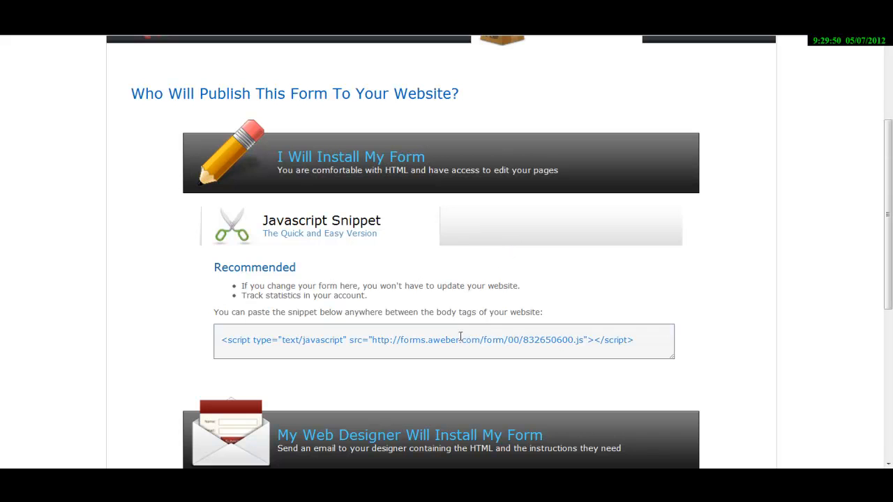
pyautogui.click(456, 342)
pyautogui.doubleClick(456, 342)
pyautogui.click(456, 342)
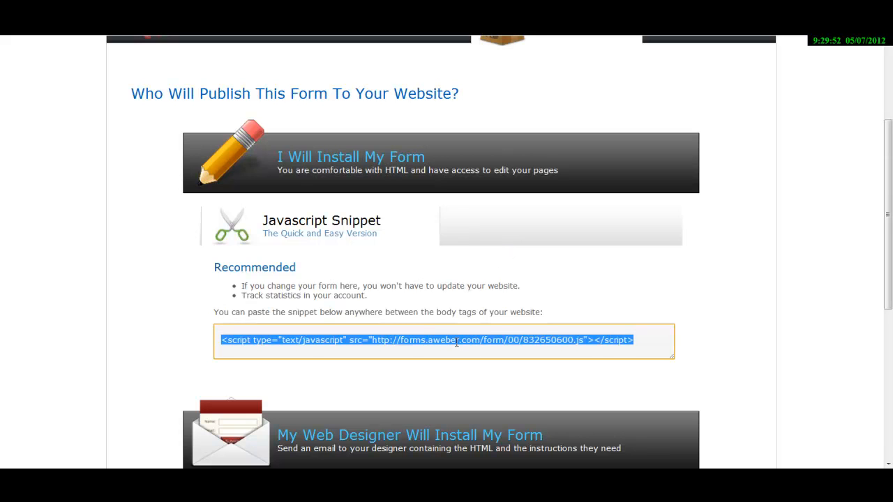
pyautogui.rightClick(456, 342)
pyautogui.click(501, 198)
pyautogui.click(389, 369)
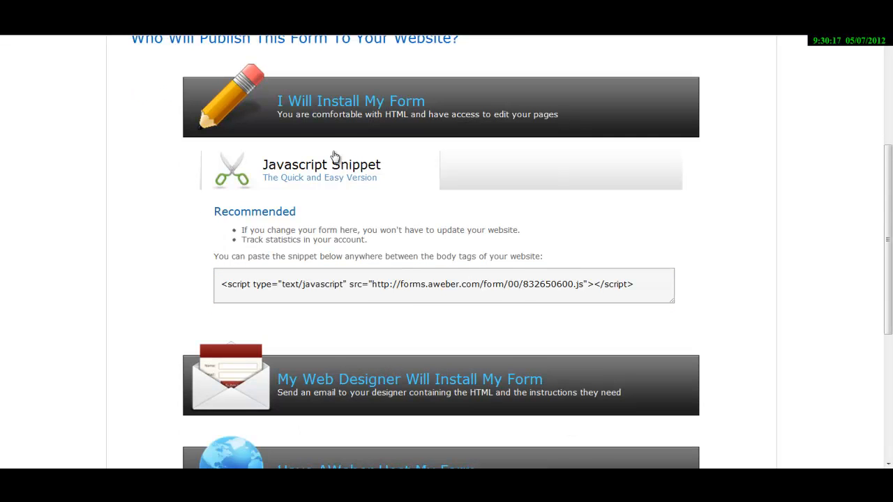
# Close the self-install option and examine the fields for sending the form's installation instructions to a web designer.
pyautogui.click(349, 115)
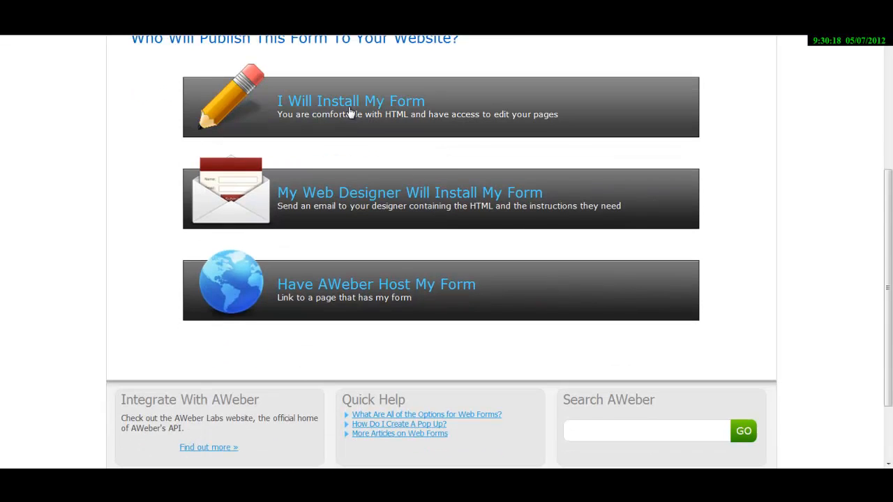
pyautogui.click(392, 216)
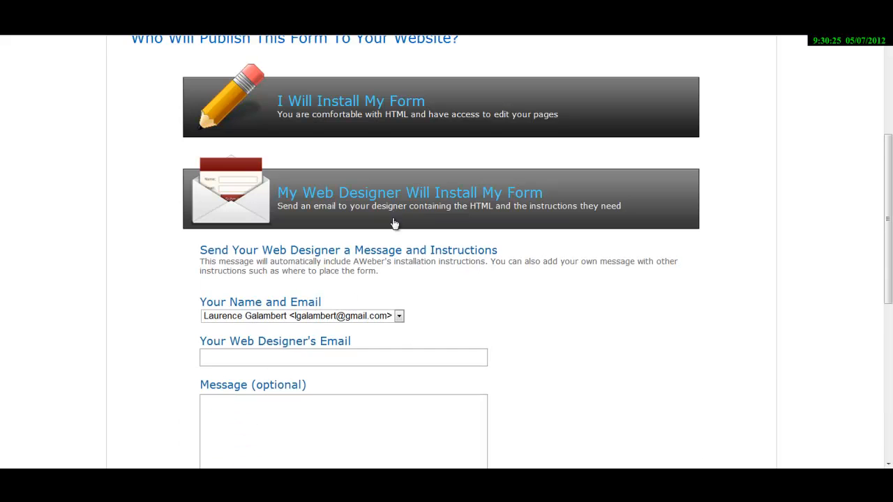
pyautogui.scroll(-2, 475, 304)
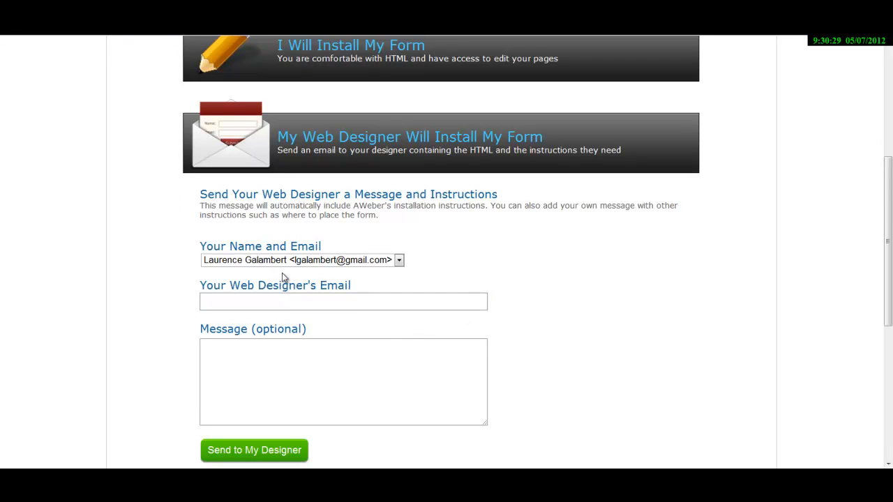
pyautogui.click(301, 301)
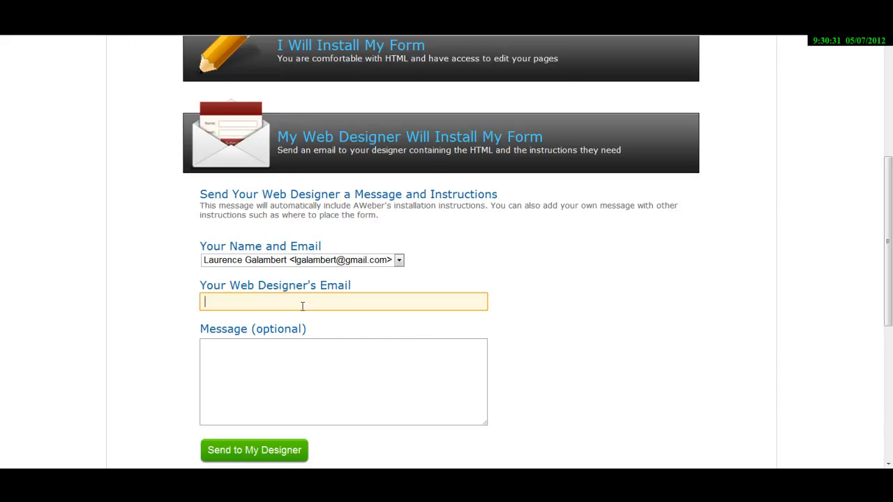
pyautogui.click(294, 356)
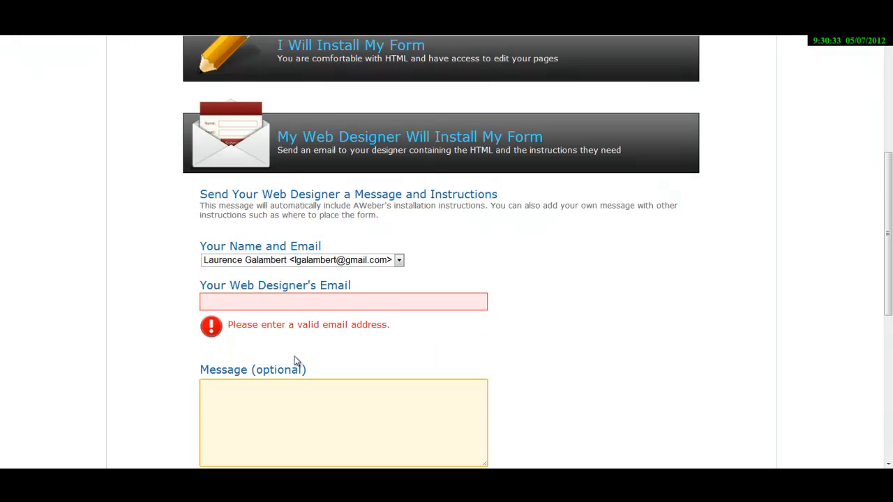
pyautogui.scroll(-1, 300, 349)
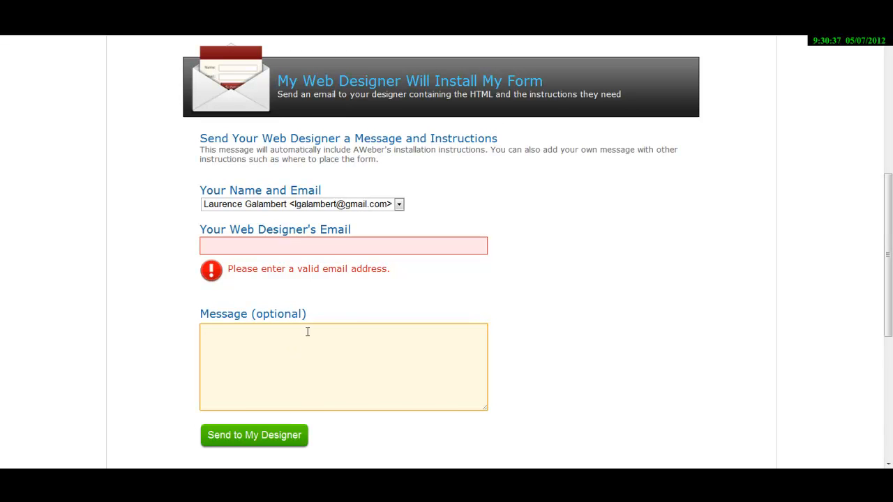
# Examine the option to have AWeber host the form and review the list of publishing choices.
pyautogui.scroll(-3, 356, 305)
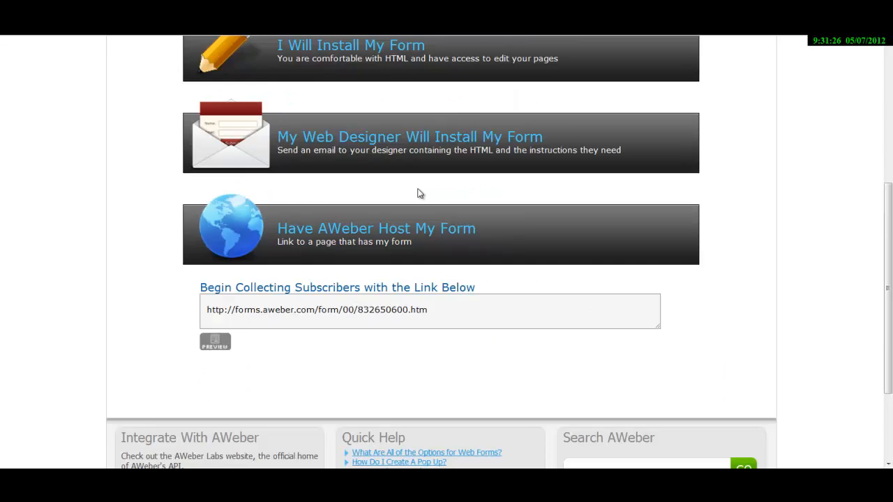
pyautogui.scroll(-2, 418, 194)
pyautogui.scroll(6, 418, 194)
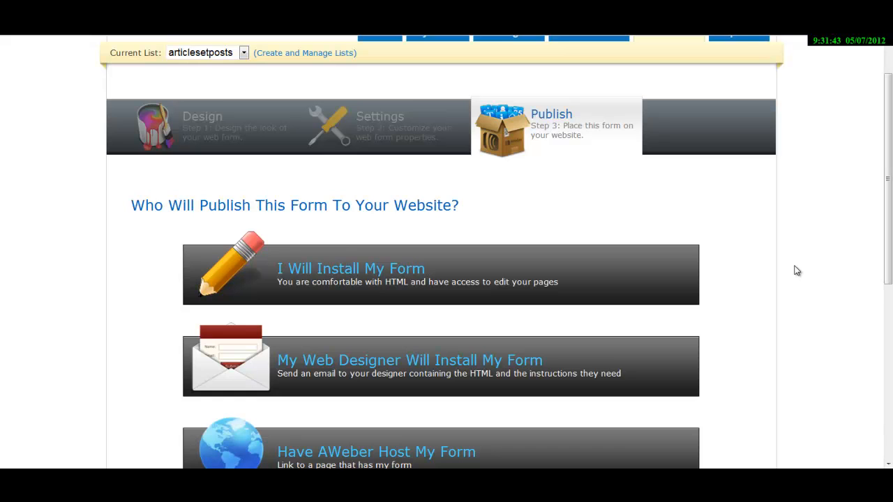
pyautogui.scroll(-3, 797, 271)
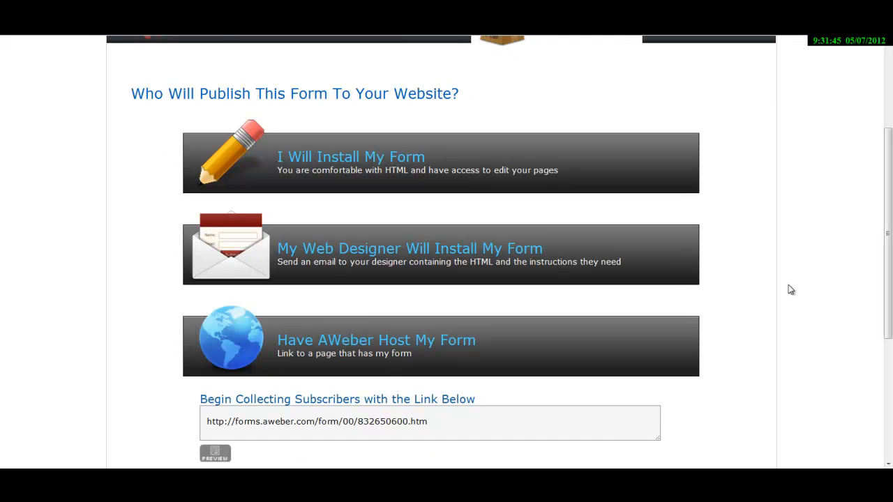